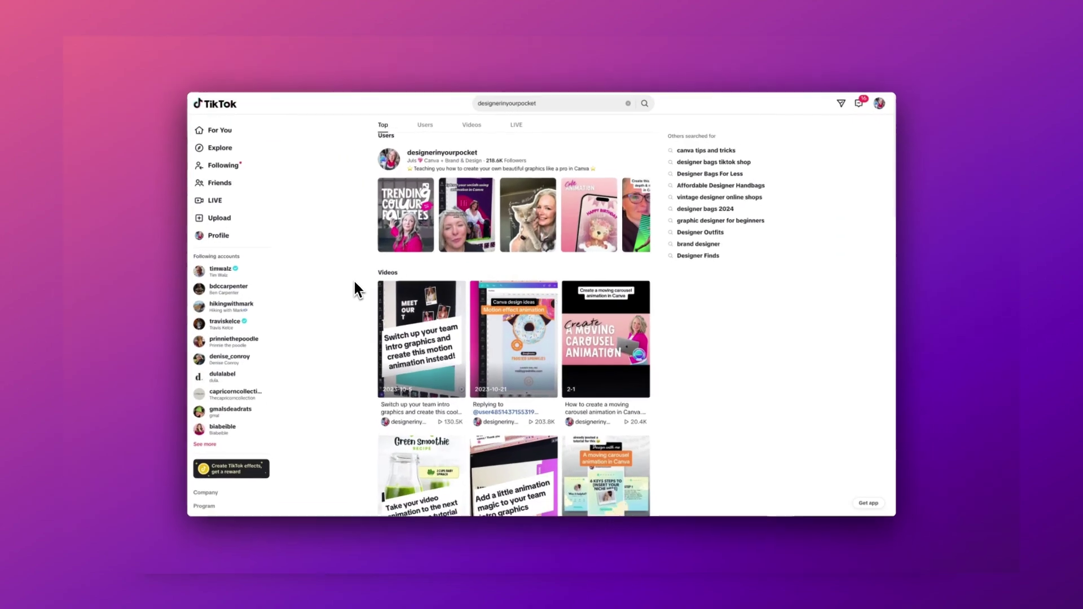
Step: Open the INK layered video effect clip playing the 'Day 12 animation challenge' Canva design
scroll(353, 279, down, 5)
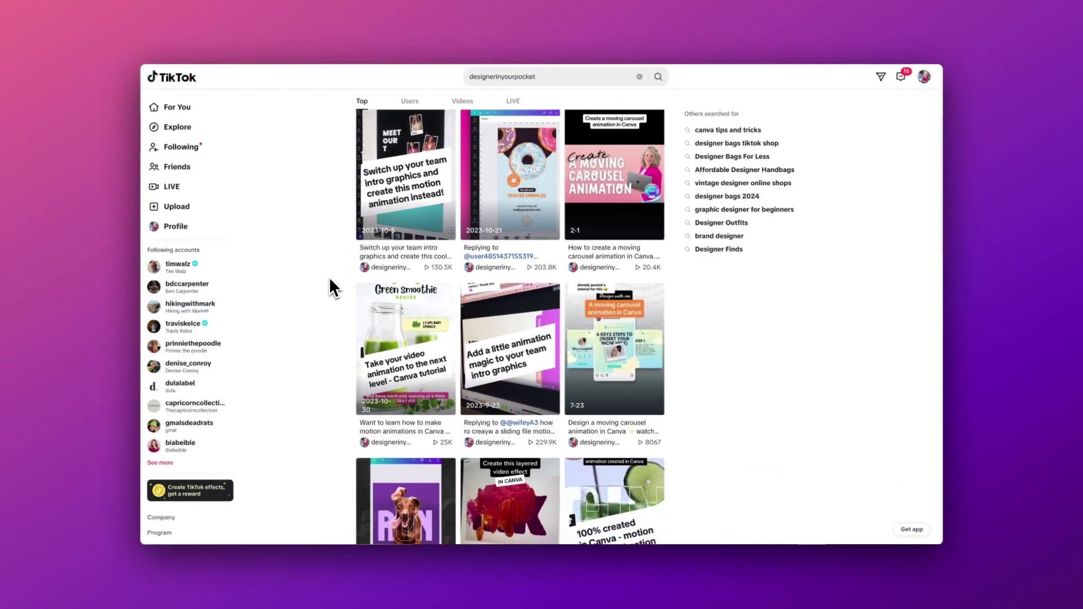
scroll(329, 278, down, 5)
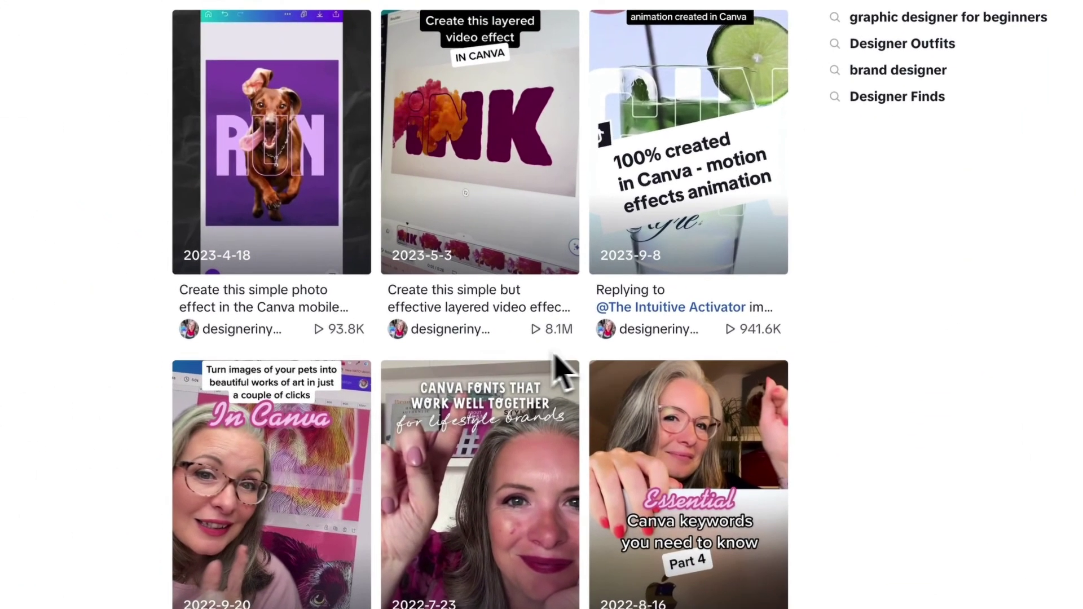
click(525, 290)
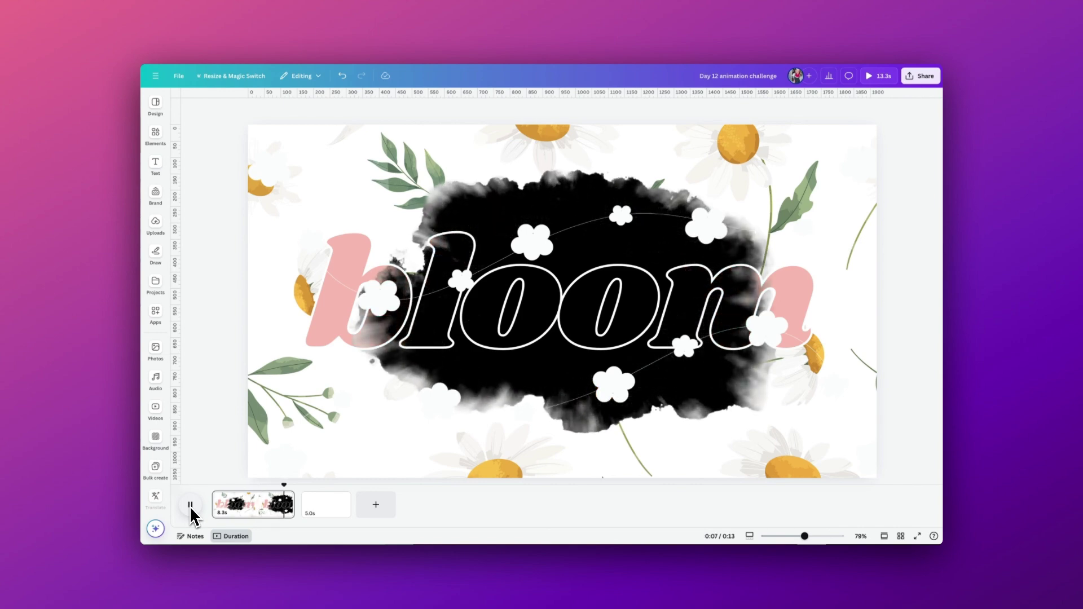
Step: Search Elements for a daisy seamless pattern and add the white daisy graphic to page 2
click(155, 136)
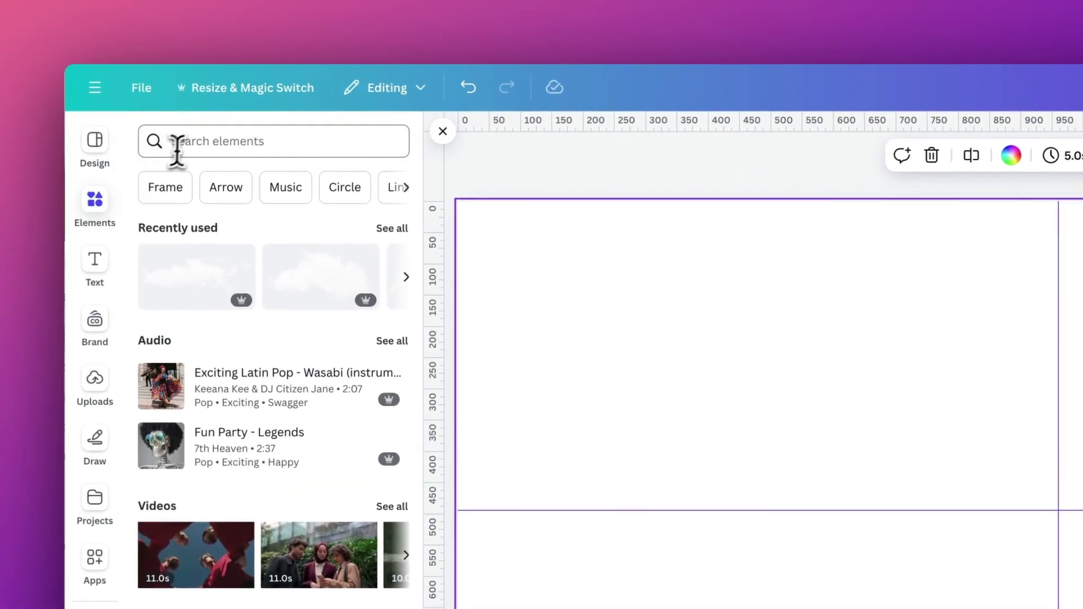
click(177, 148)
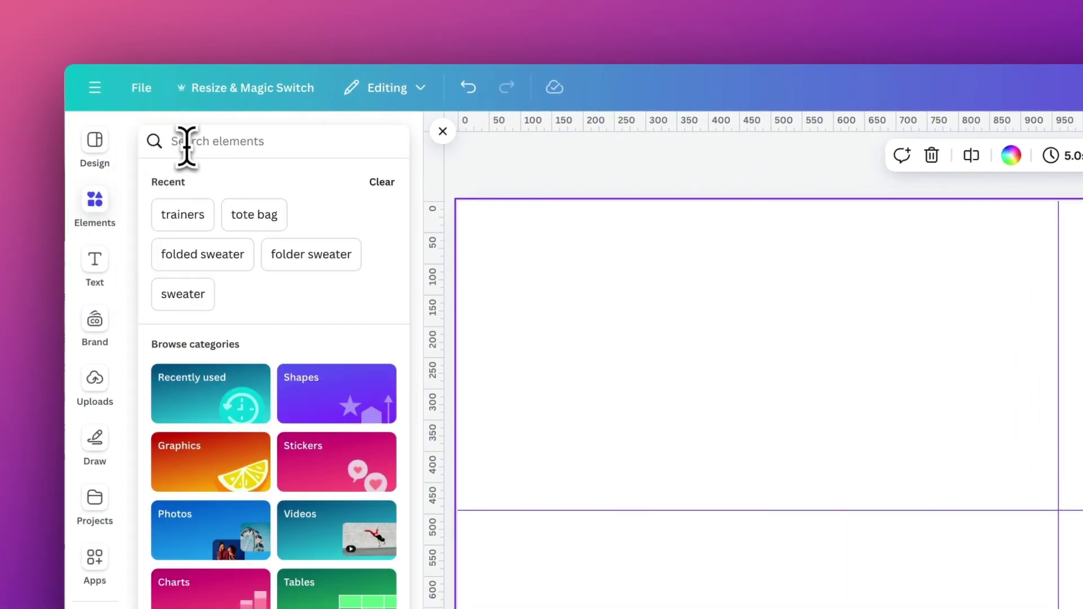
text(daisy flower)
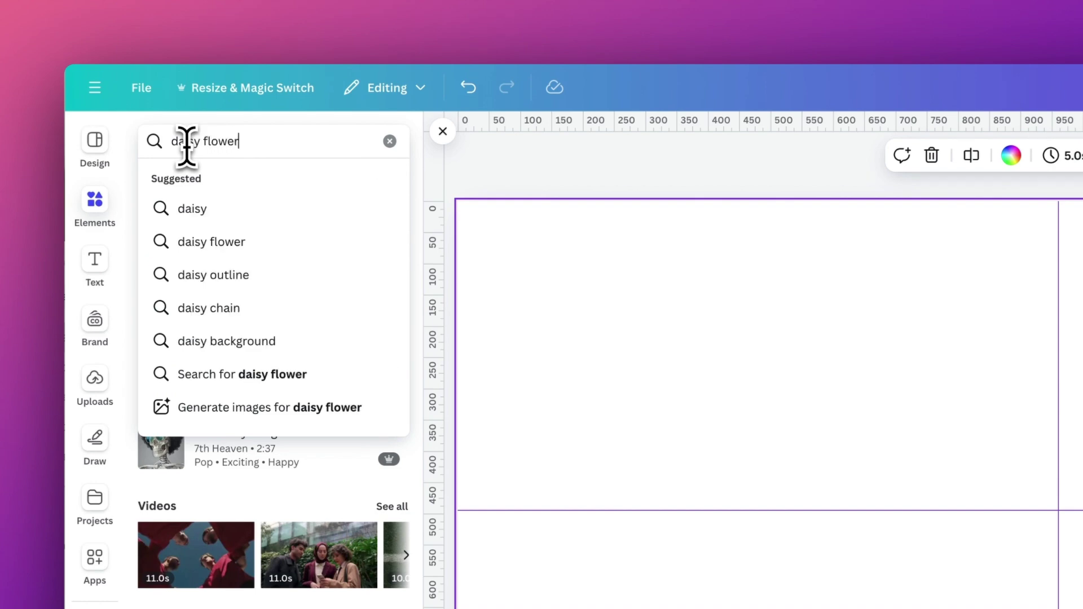
text( sa)
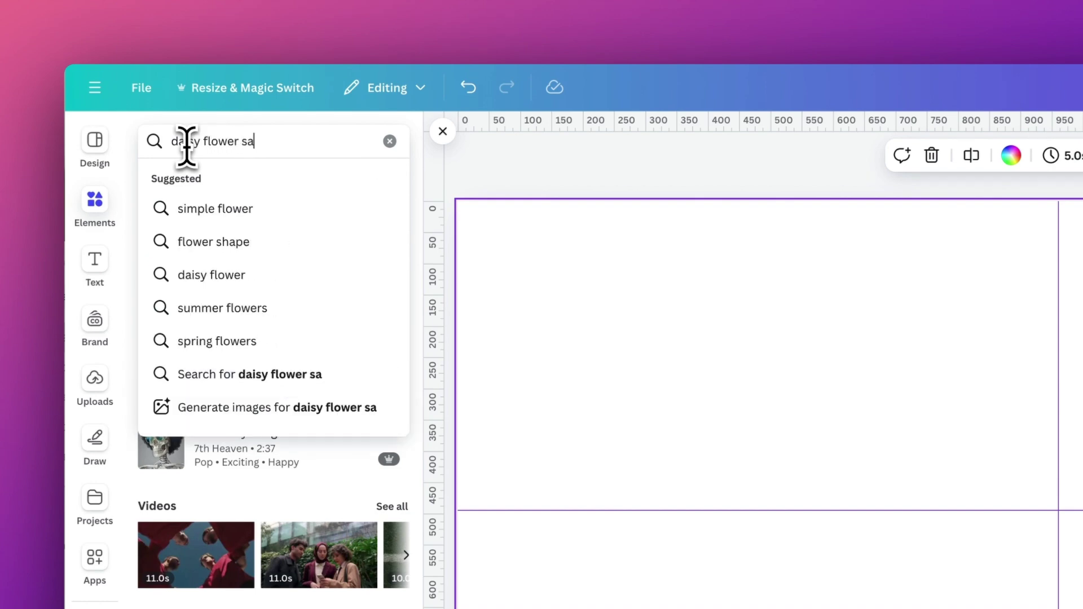
text(amless pattern)
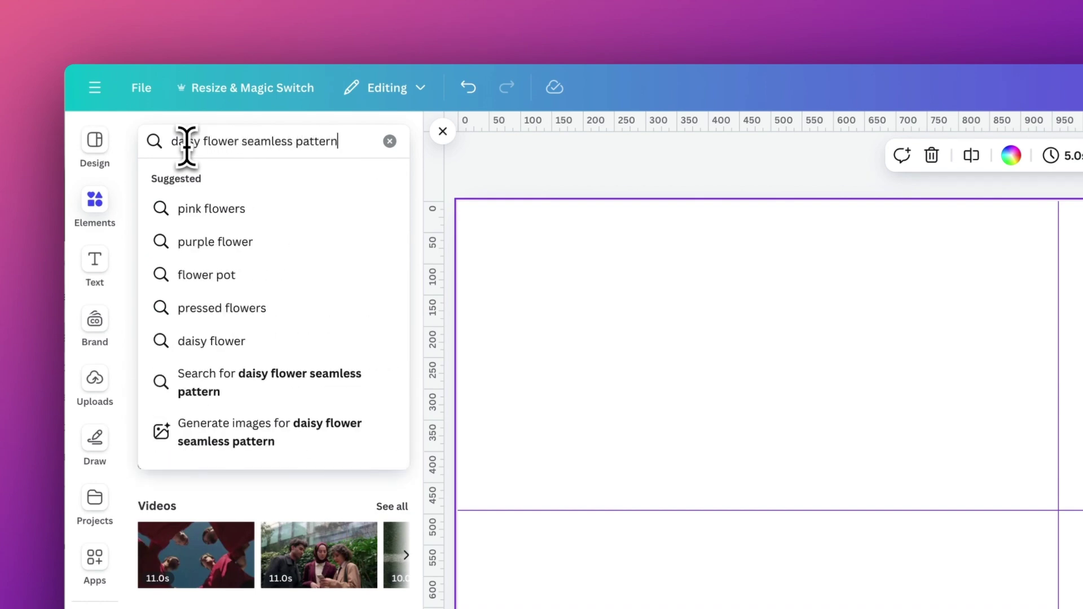
key(Return)
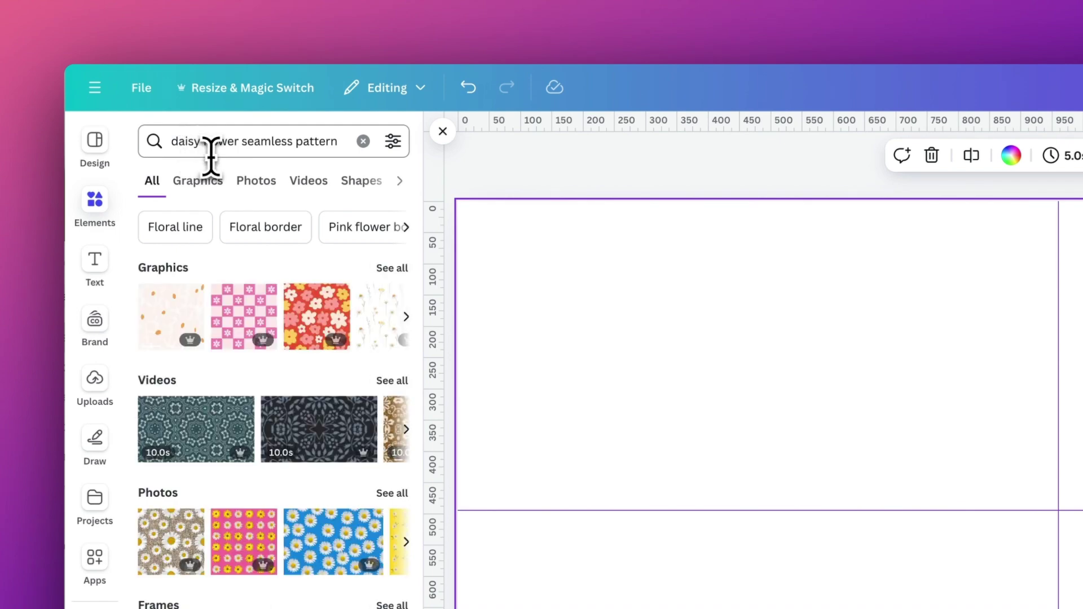
click(392, 268)
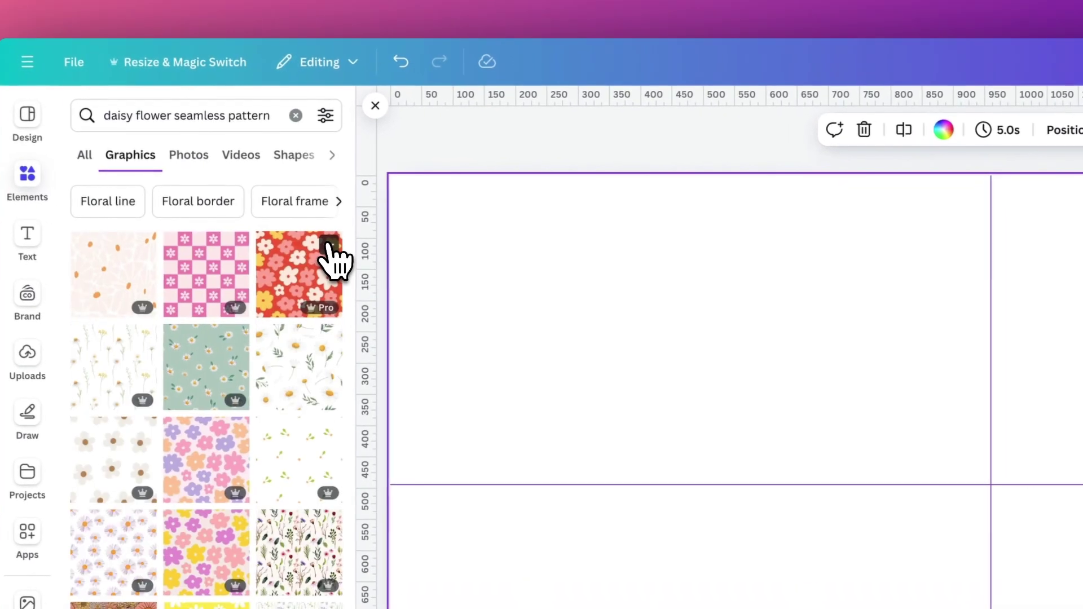
click(291, 388)
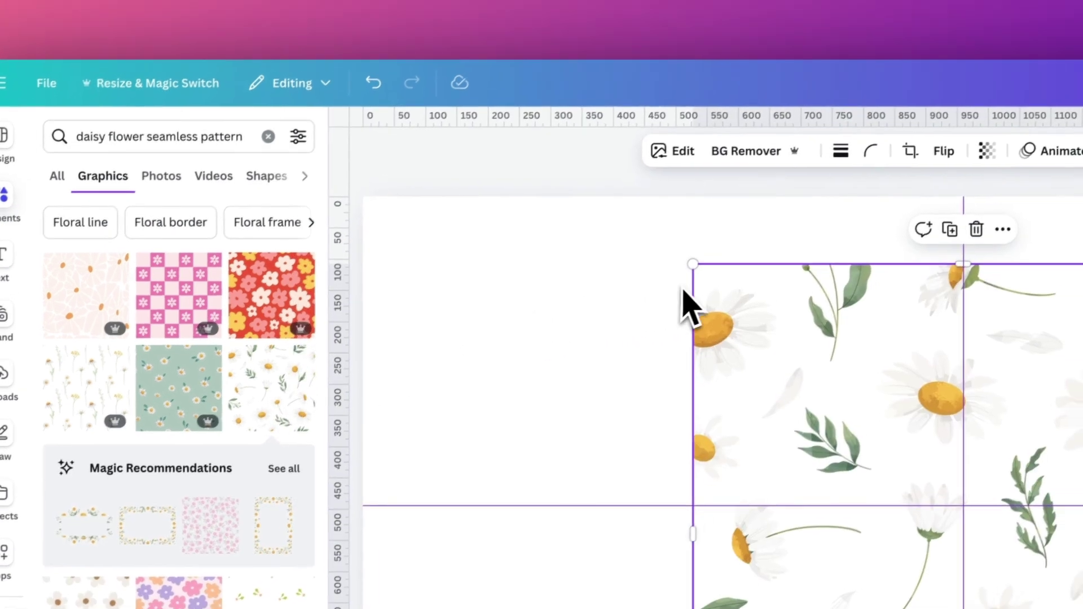
Step: Enlarge the daisy pattern to 1,920 × 1,920 so it covers the whole page
drag(719, 242, 506, 141)
drag(474, 201, 300, 106)
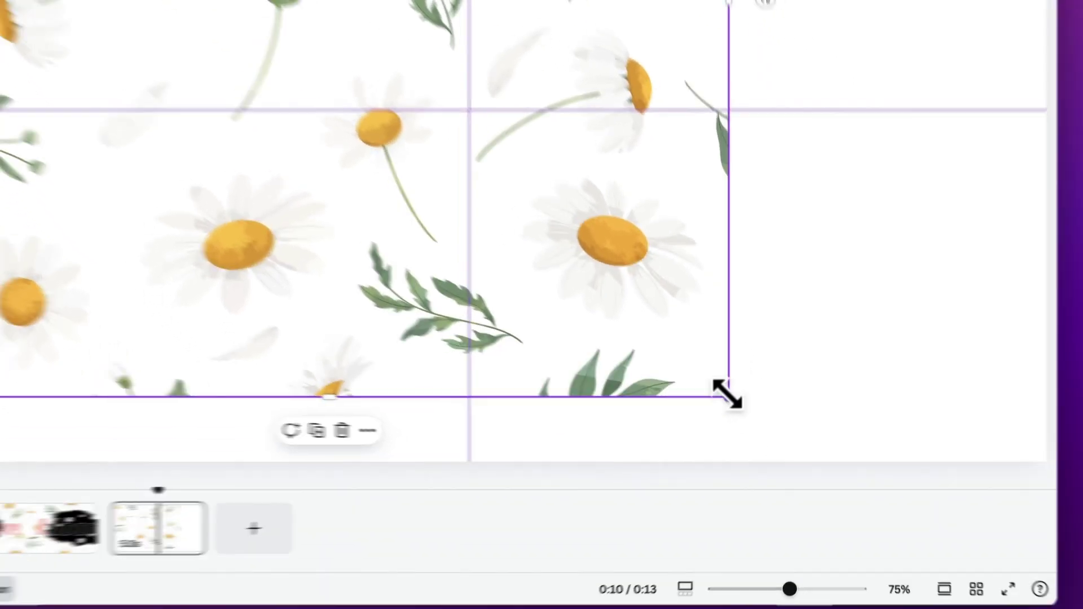
drag(728, 394, 780, 427)
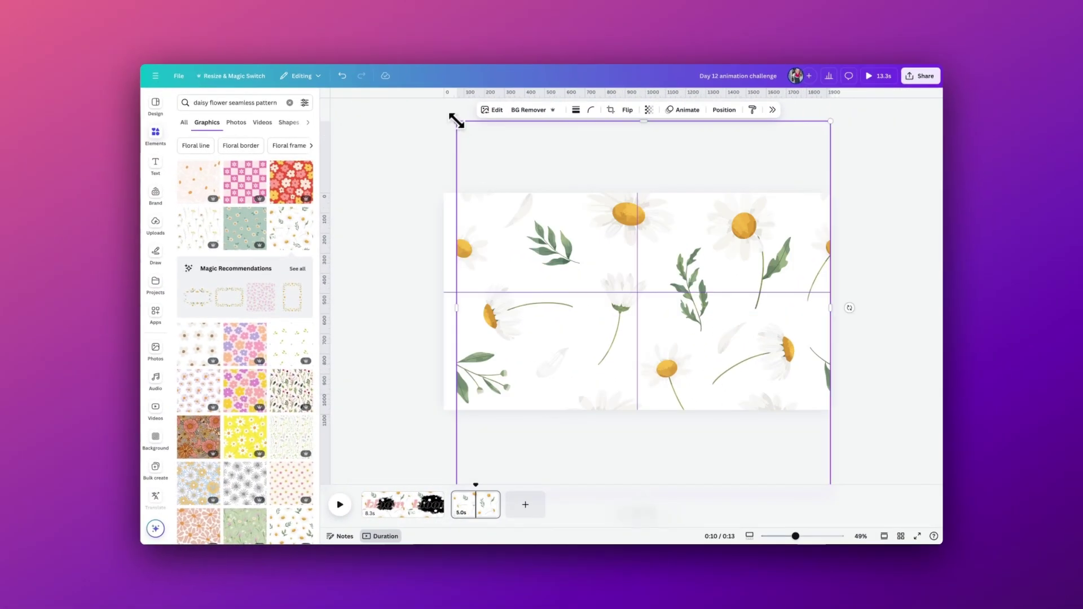
drag(456, 121, 442, 107)
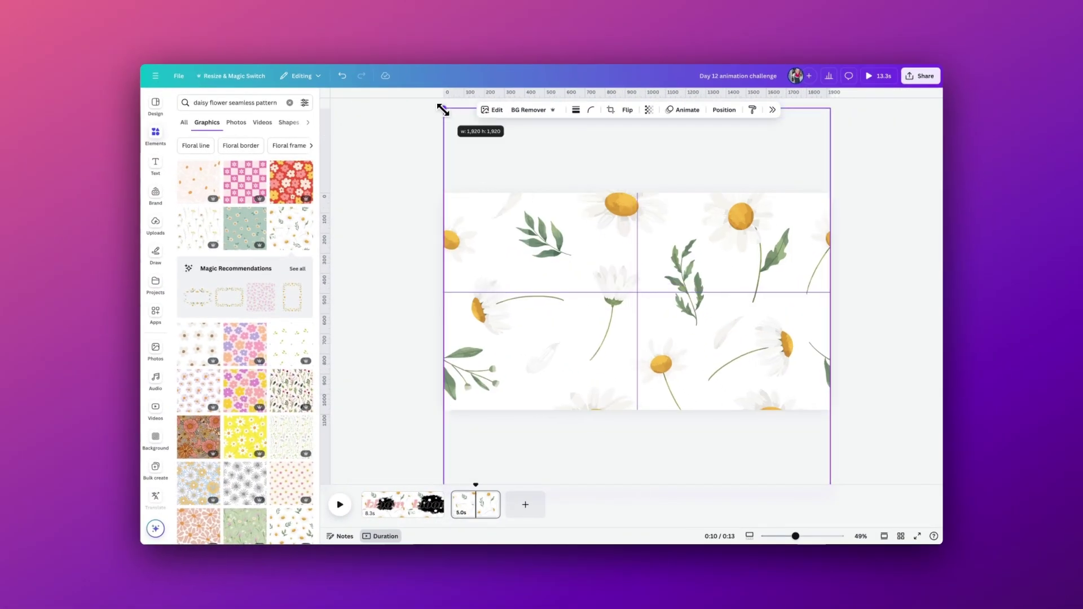
click(156, 165)
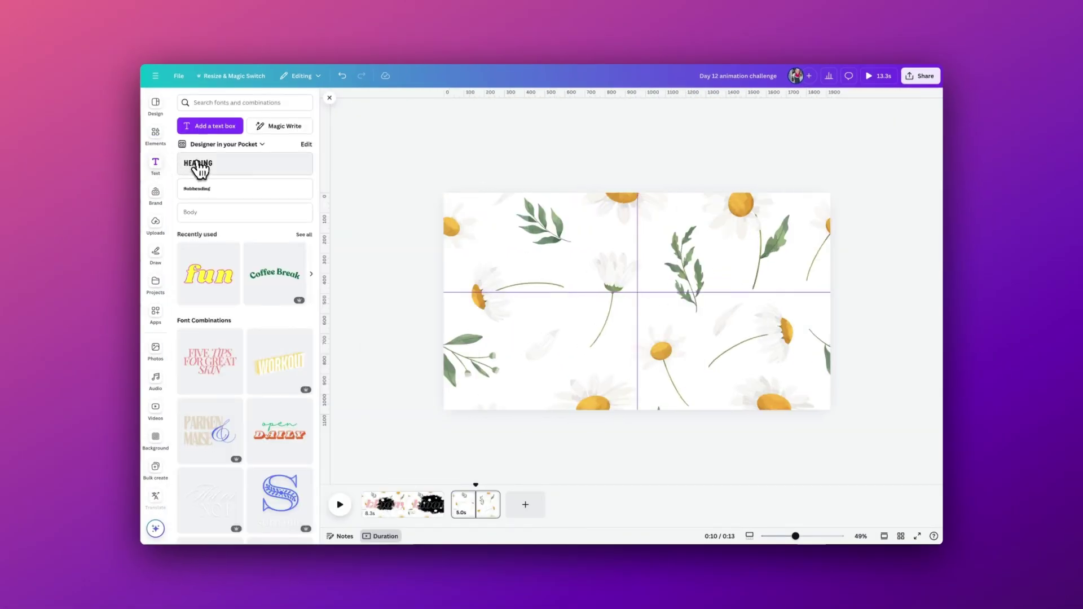
Step: Add a heading, enlarge it to size 271, and type BLOOM
click(199, 168)
click(155, 163)
drag(540, 291, 447, 240)
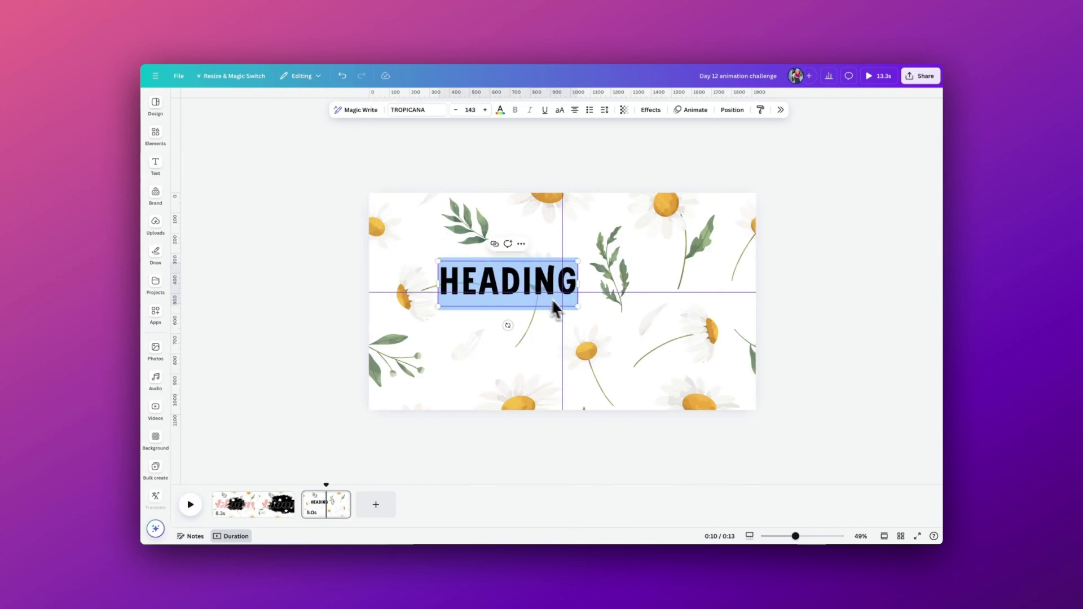
drag(577, 307, 697, 368)
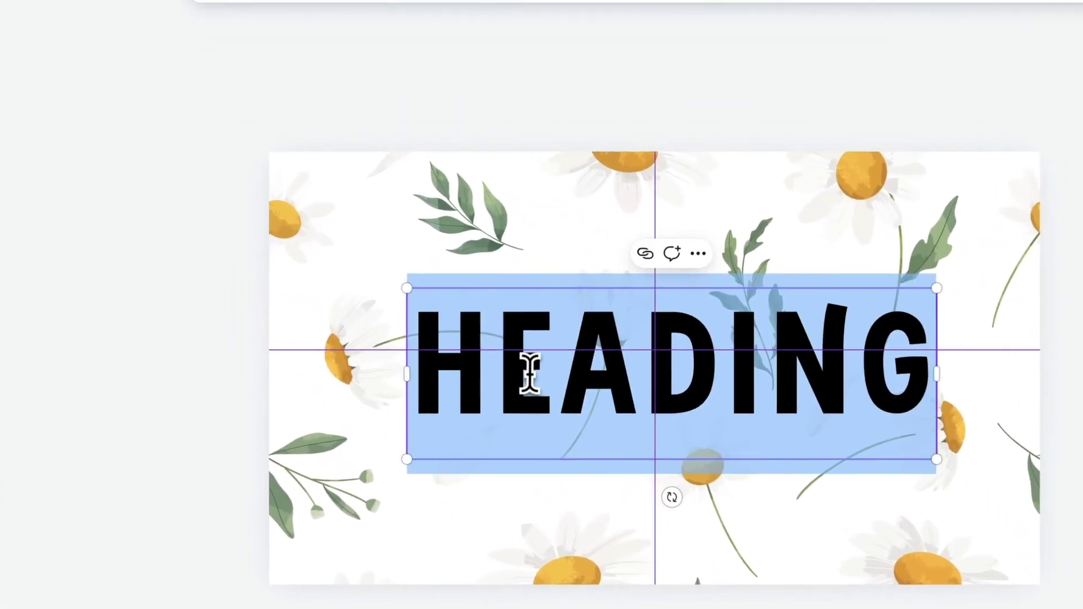
text(BLOOM)
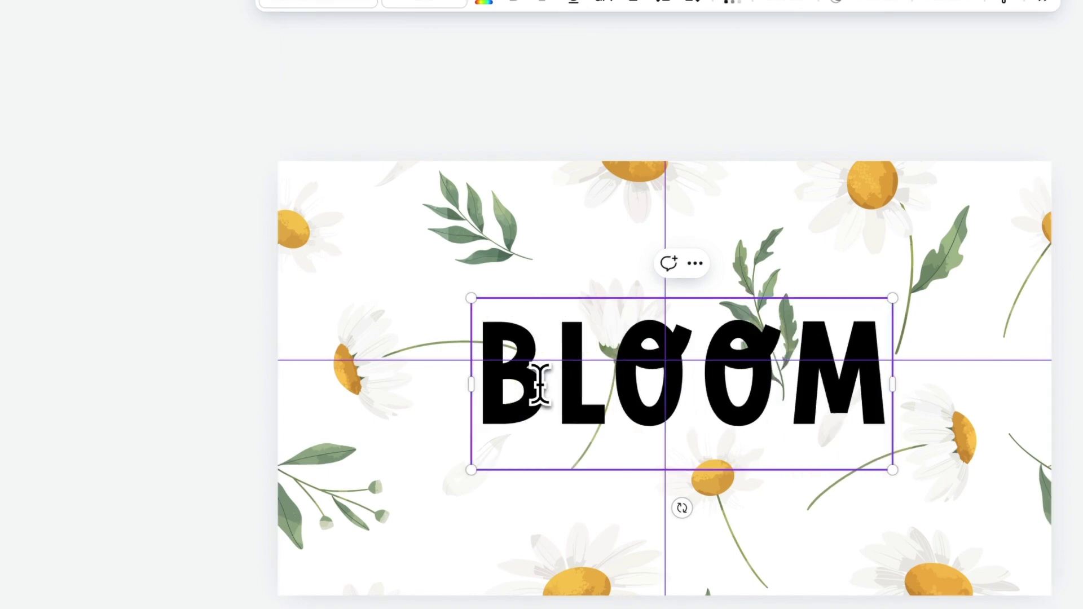
Step: Set BLOOM to Shrikhand at size 391 with letter spacing -27
double_click(587, 382)
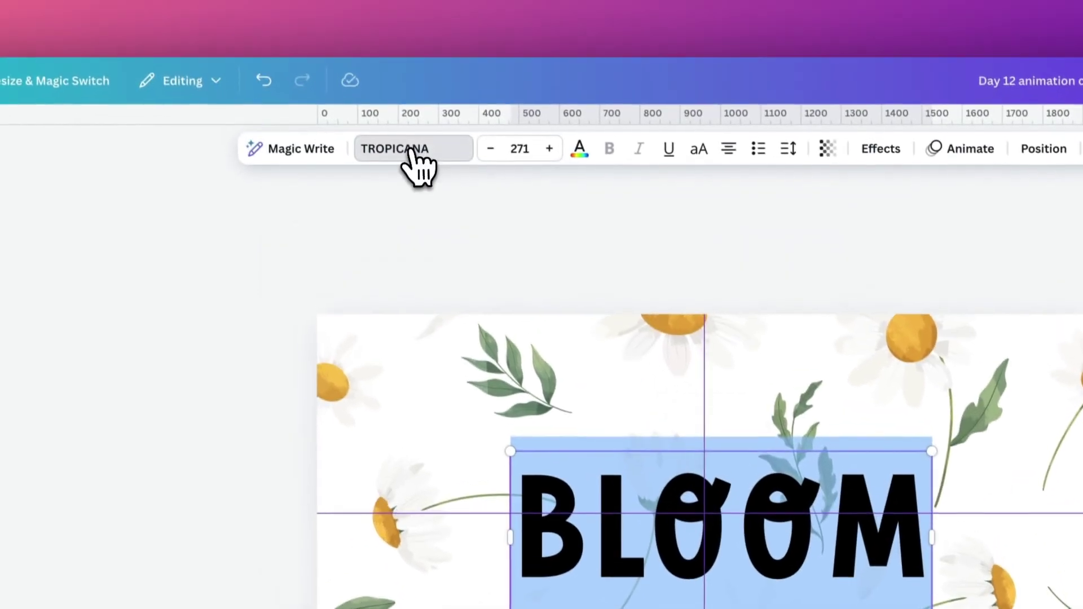
click(411, 157)
click(821, 264)
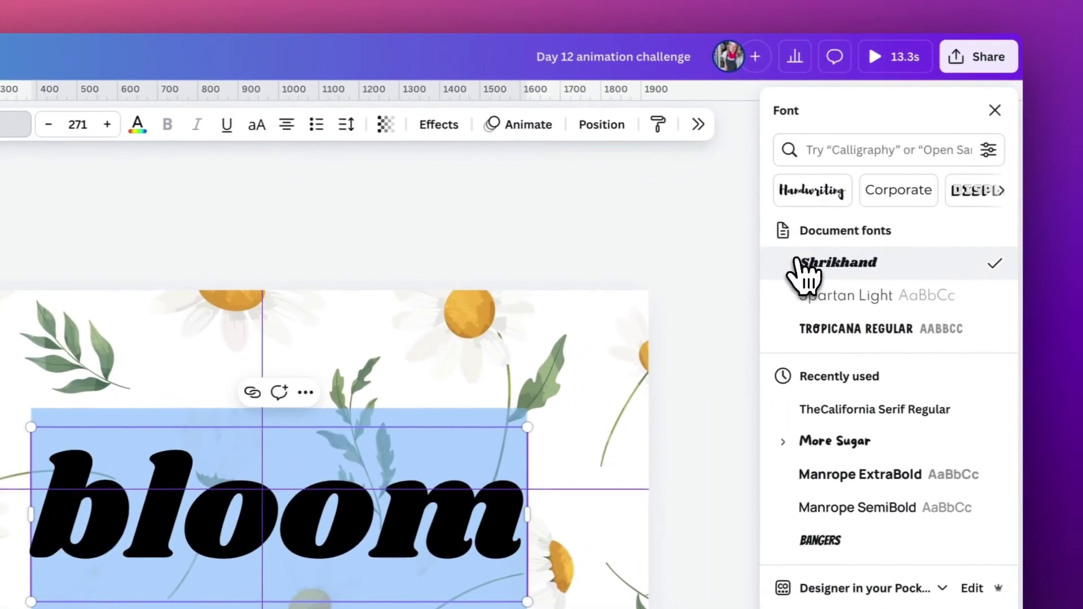
drag(523, 427, 766, 281)
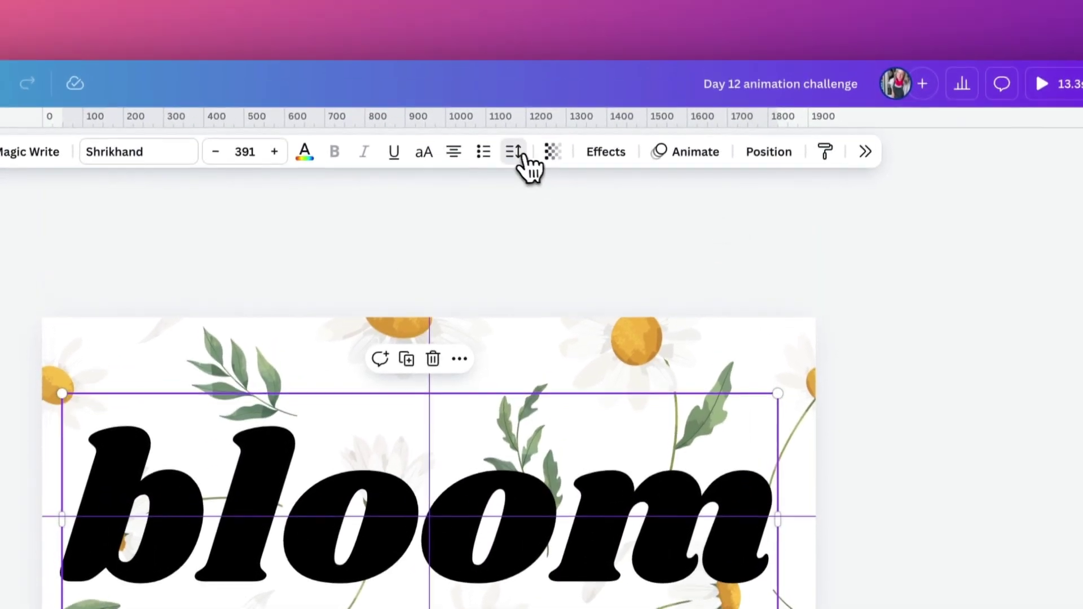
click(511, 79)
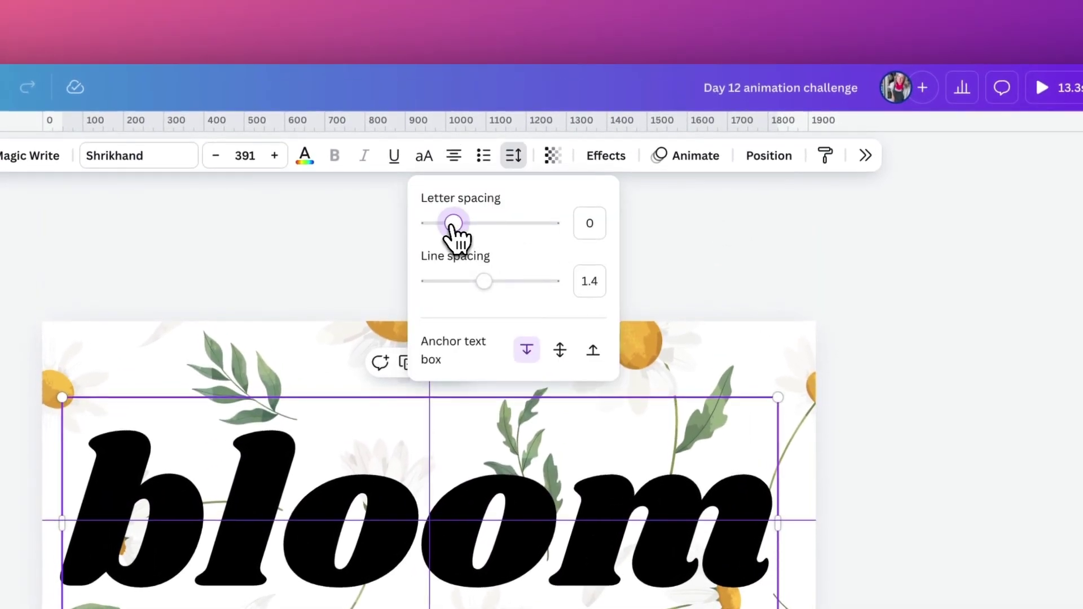
mouse_move(453, 223)
mouse_down()
mouse_move(441, 224)
mouse_move(451, 223)
mouse_up()
click(650, 297)
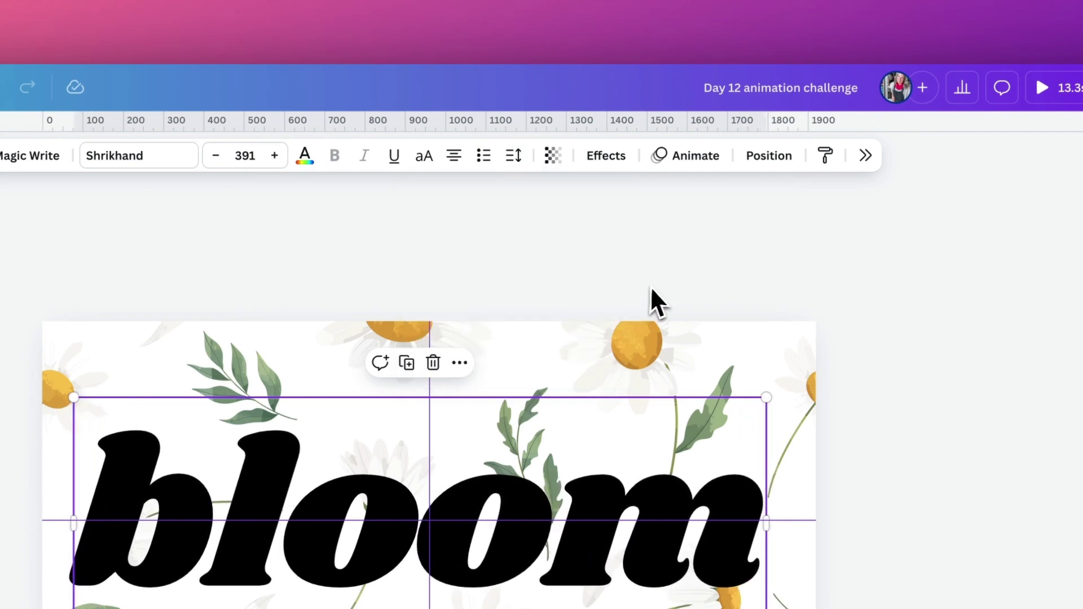
click(140, 89)
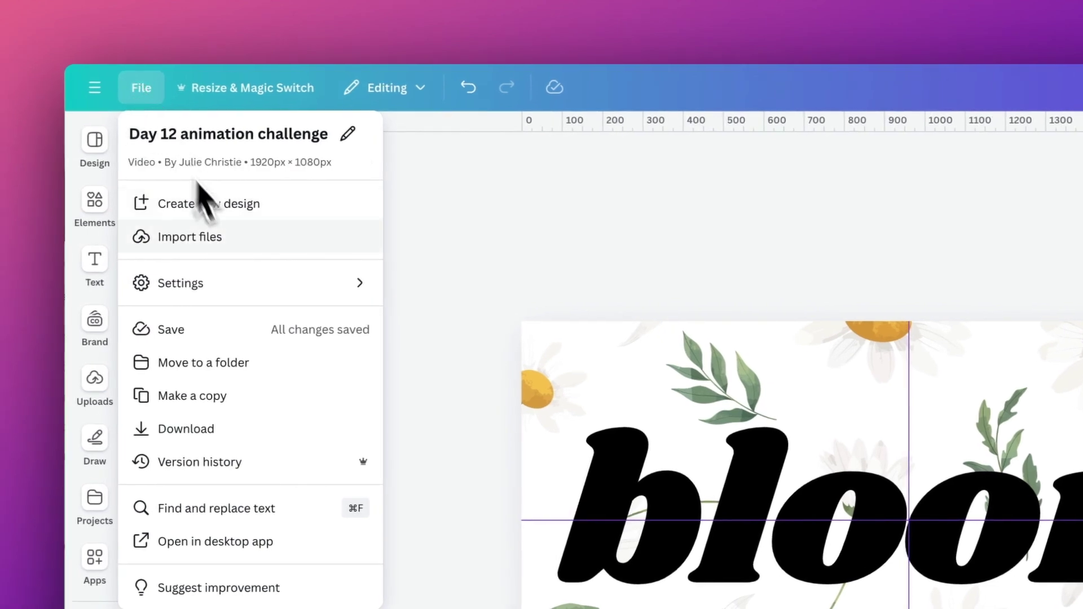
mouse_move(261, 299)
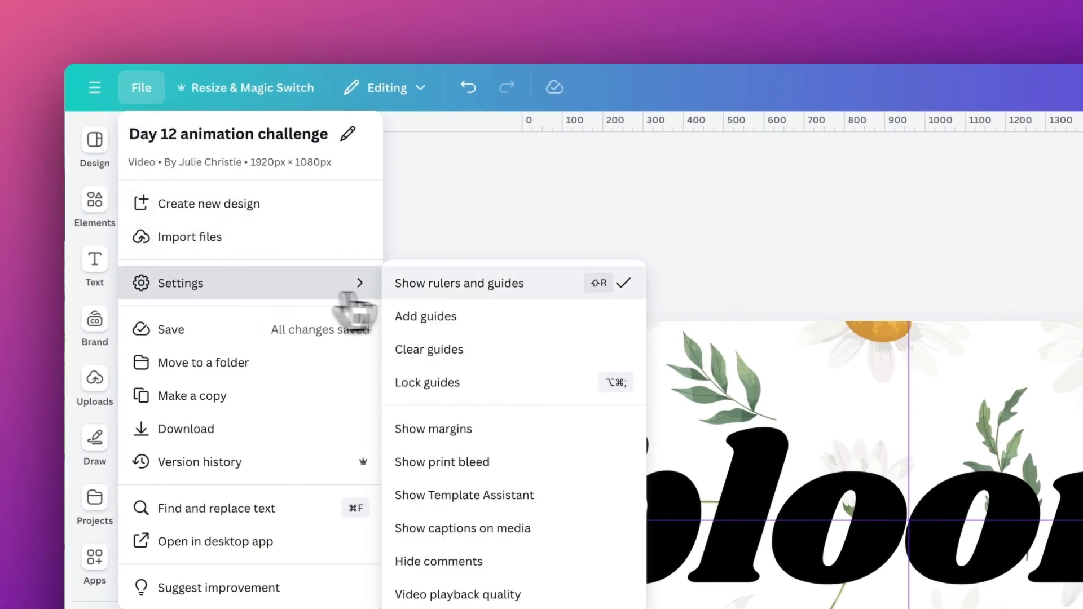
click(457, 296)
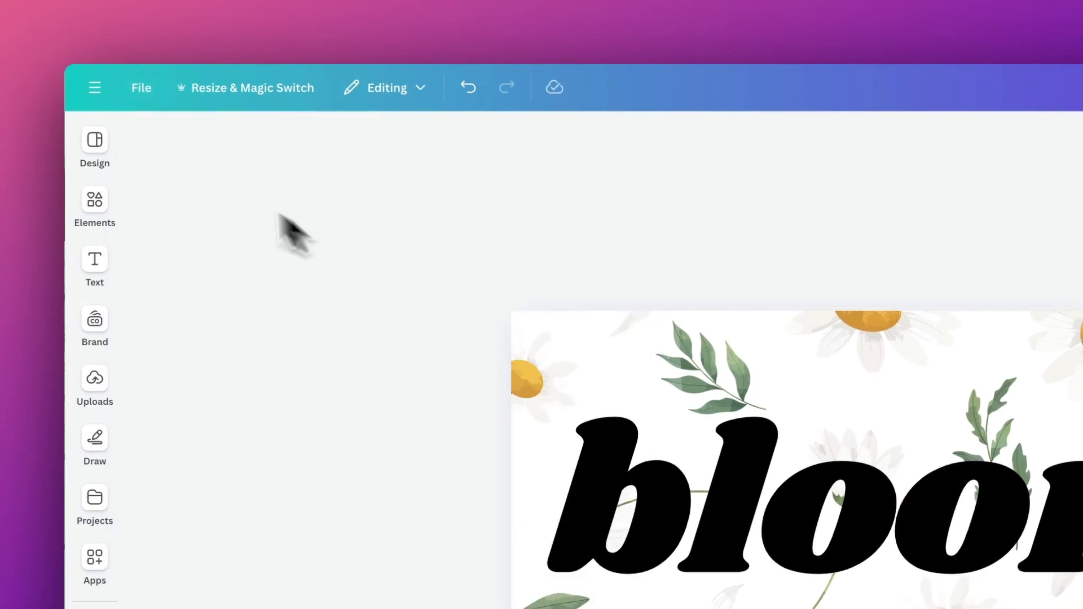
click(135, 93)
mouse_move(186, 284)
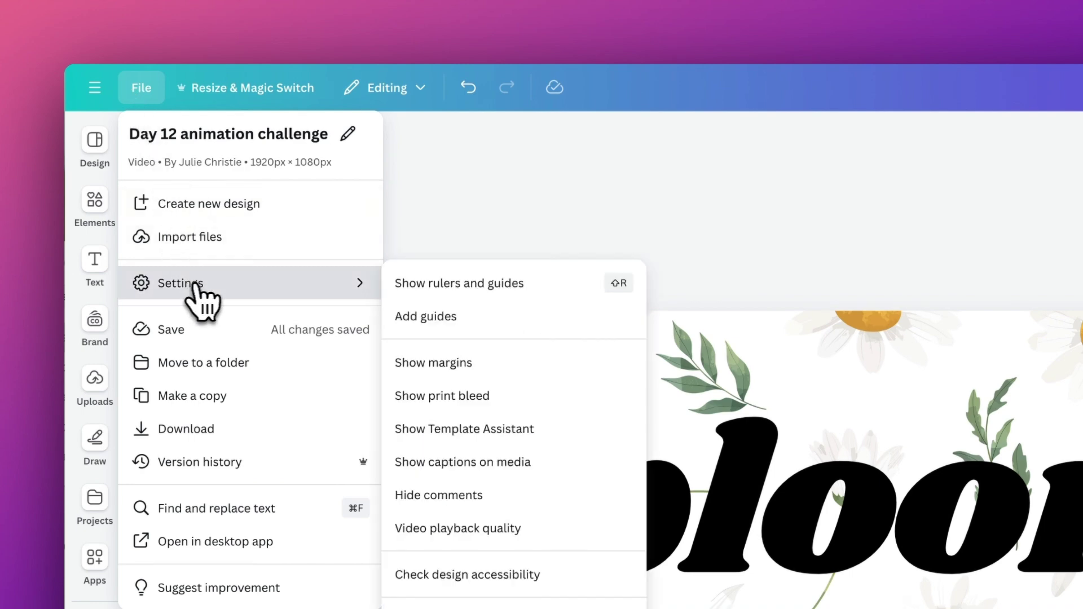
click(456, 296)
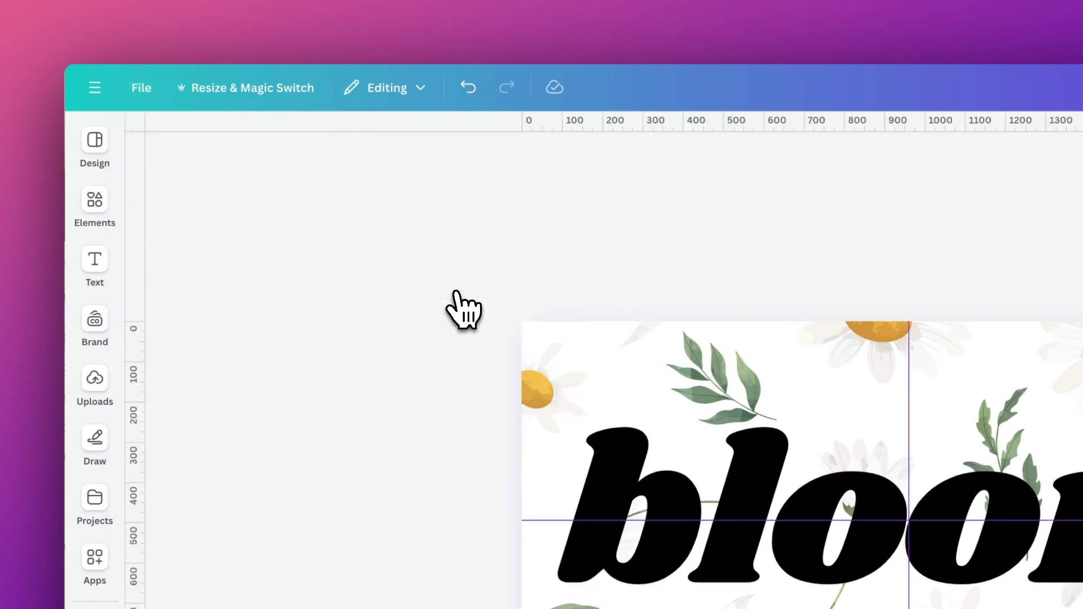
drag(621, 127, 646, 347)
drag(542, 345, 545, 113)
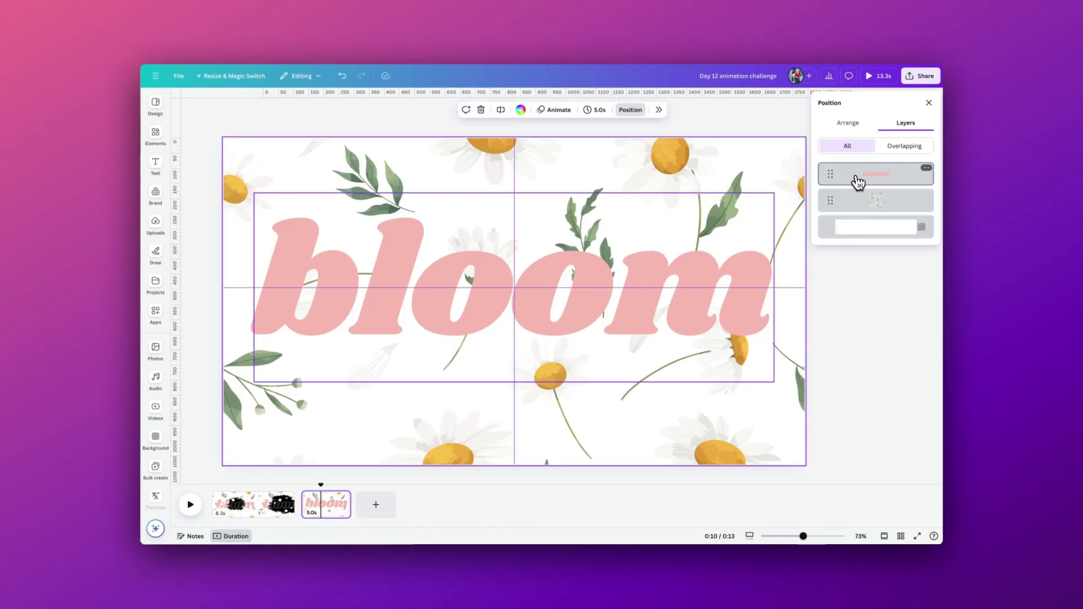
Step: Duplicate the bloom text layer from the Layers menu and move the copy down
click(863, 173)
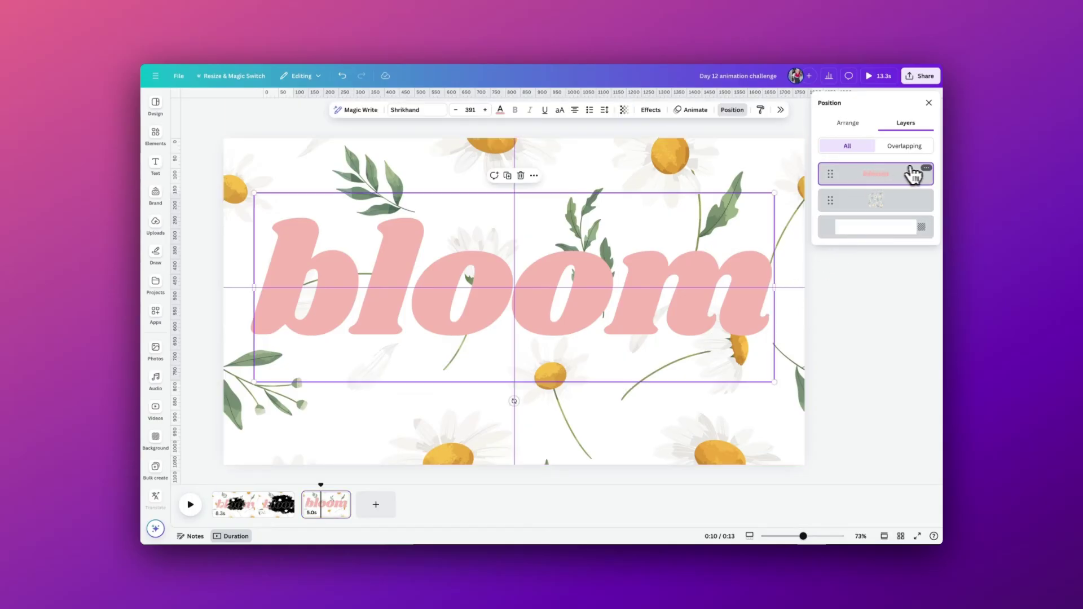
click(925, 168)
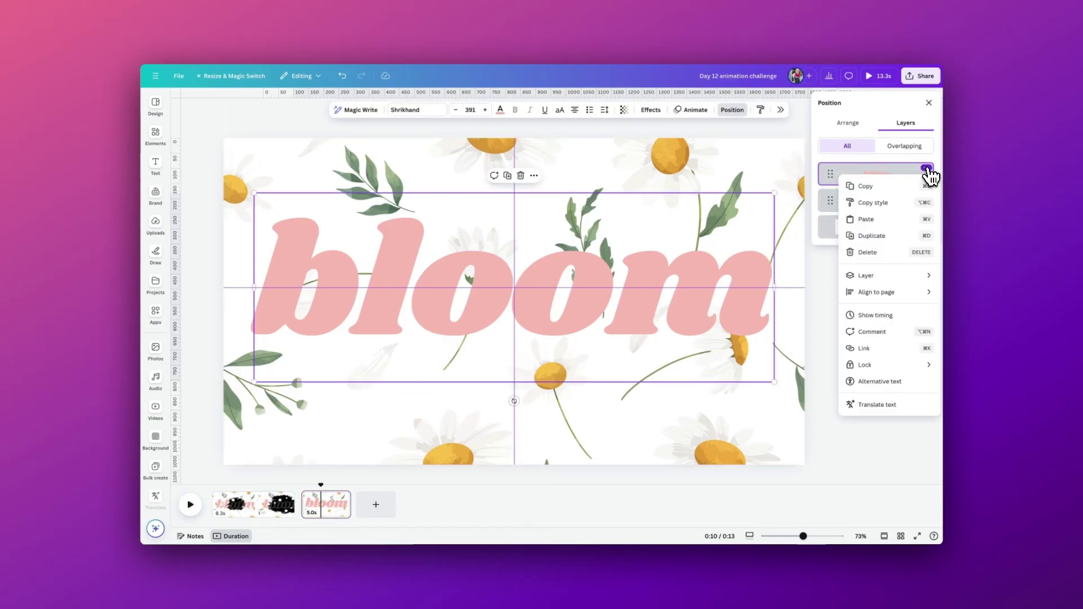
click(906, 236)
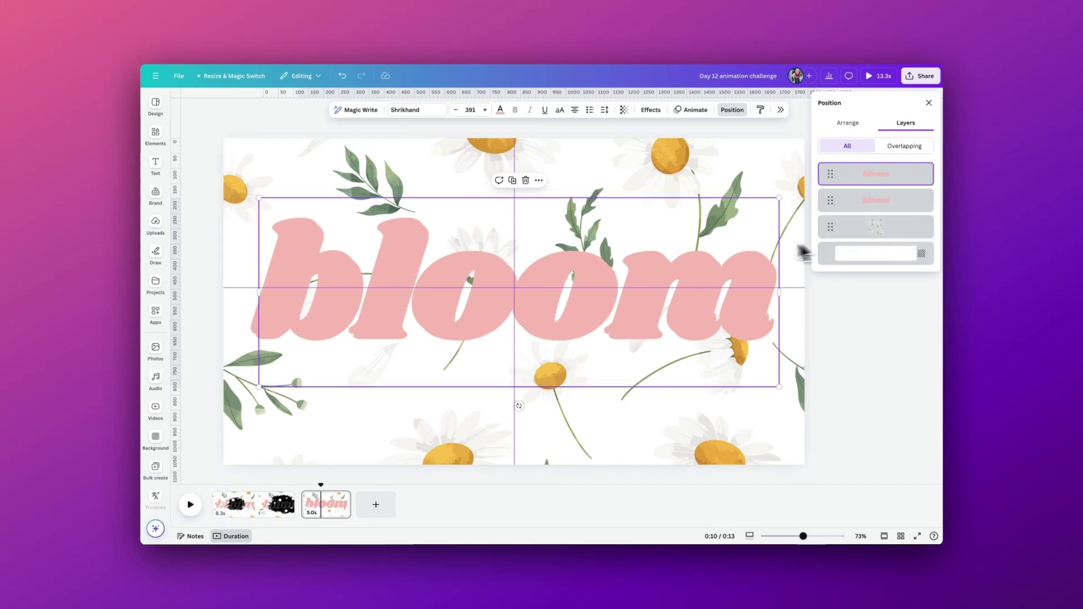
drag(643, 296, 621, 336)
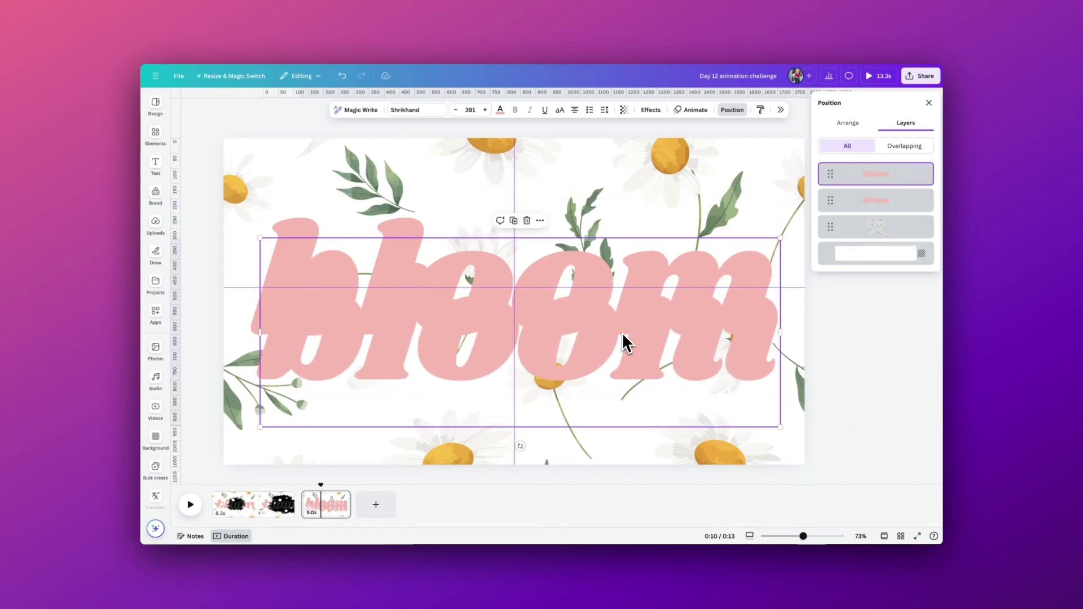
Step: Make the copied bloom text white with a Hollow outline and centre it on the page
click(500, 110)
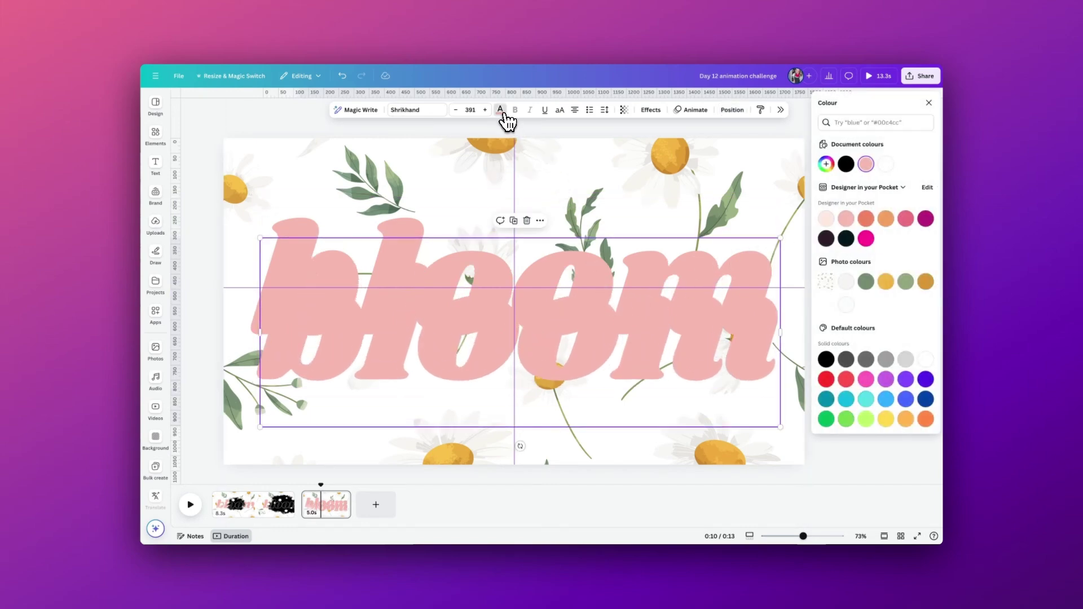
click(887, 166)
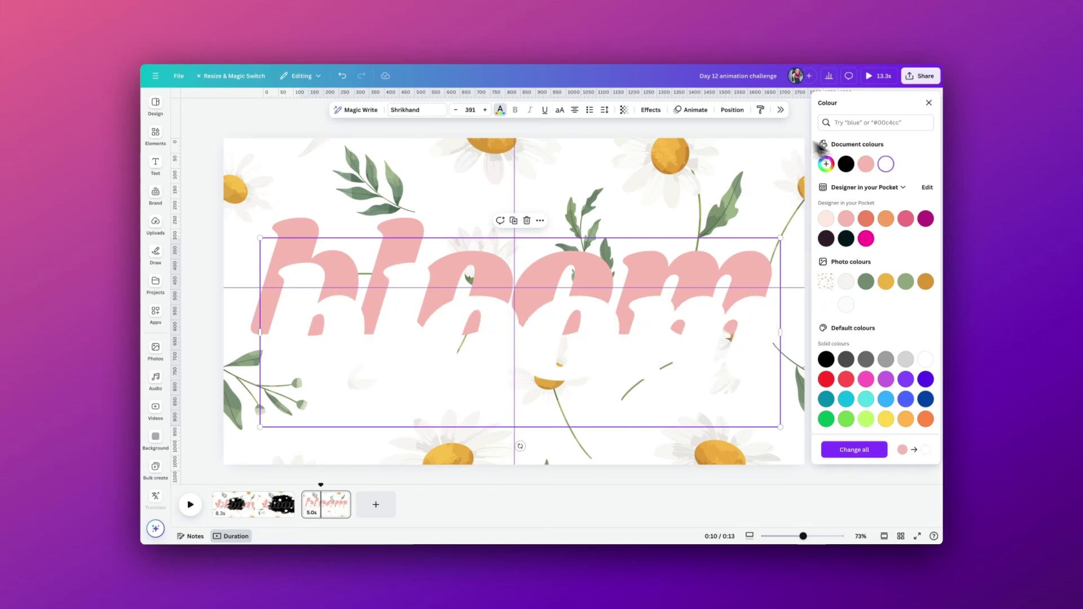
click(654, 112)
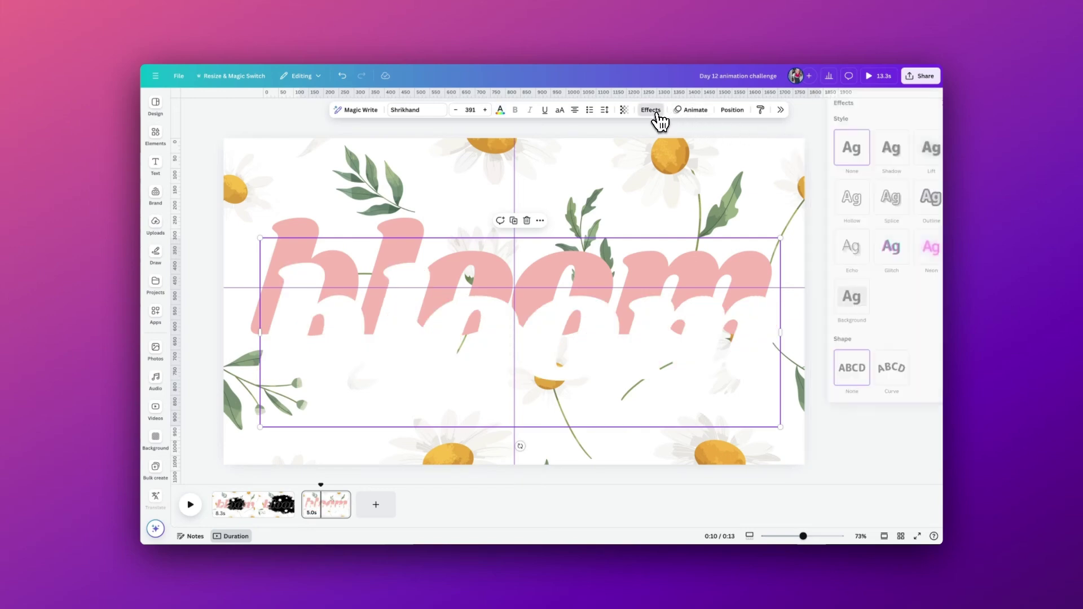
click(837, 199)
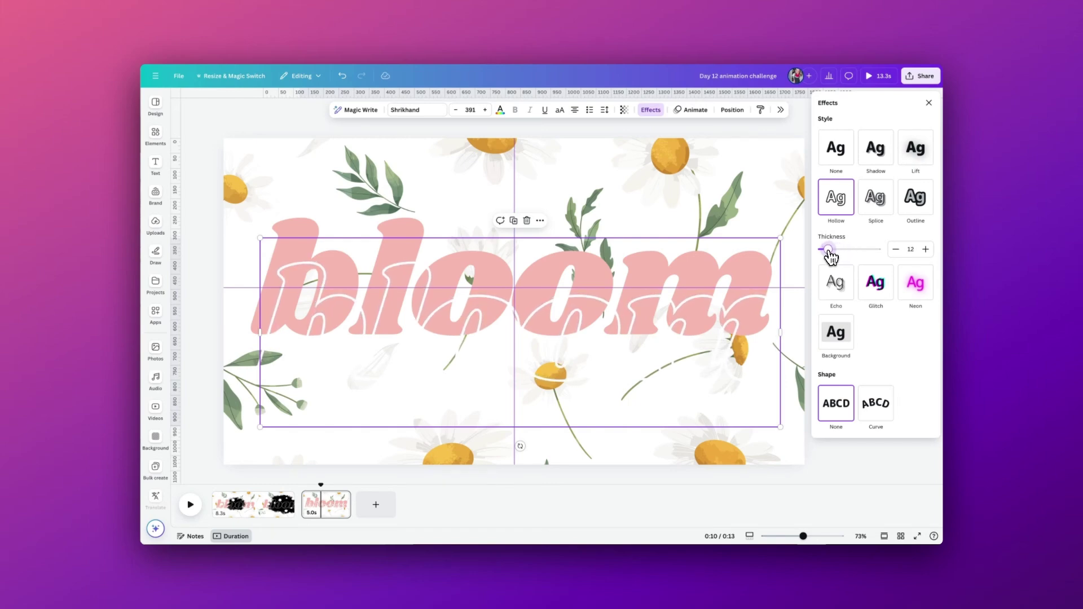
drag(635, 323, 582, 273)
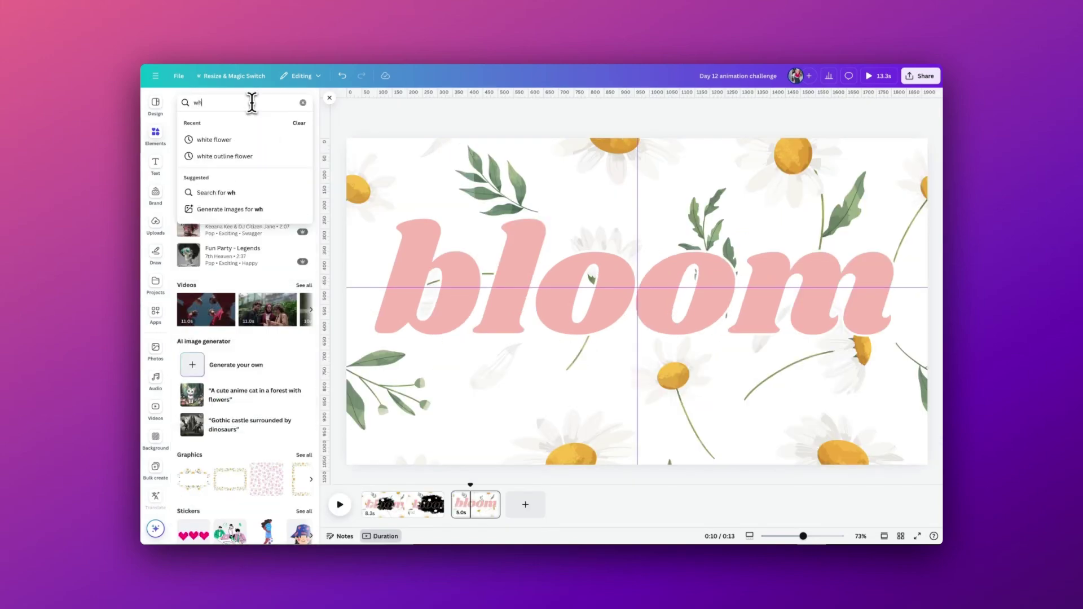
Step: Search Graphics for 'white flower illustration' and place a pale flower over the bloom letters
text(ite flower illustration)
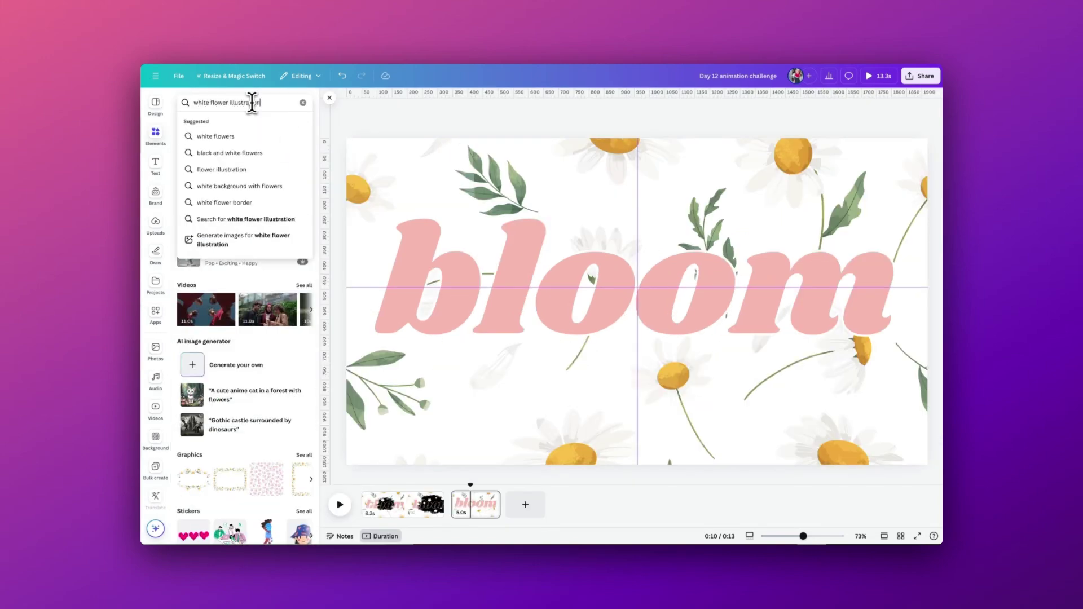
key(Return)
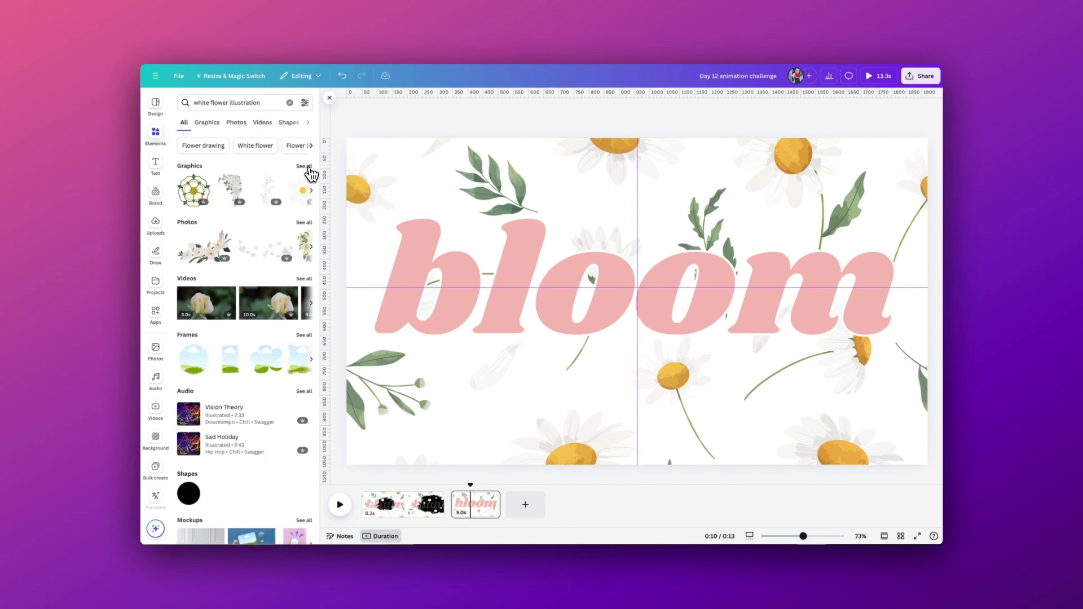
click(304, 167)
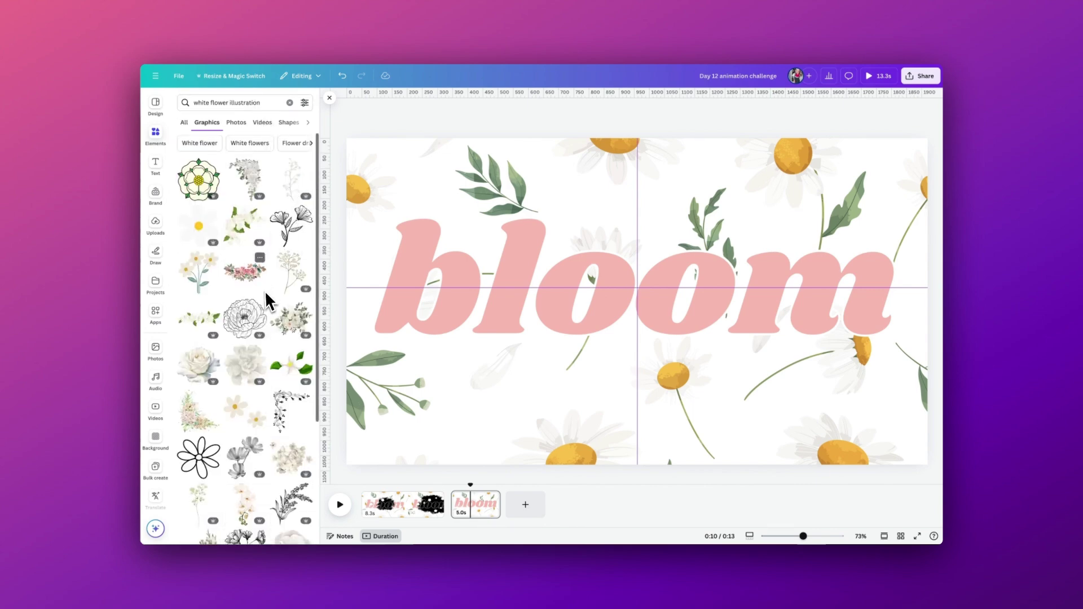
scroll(263, 292, down, 6)
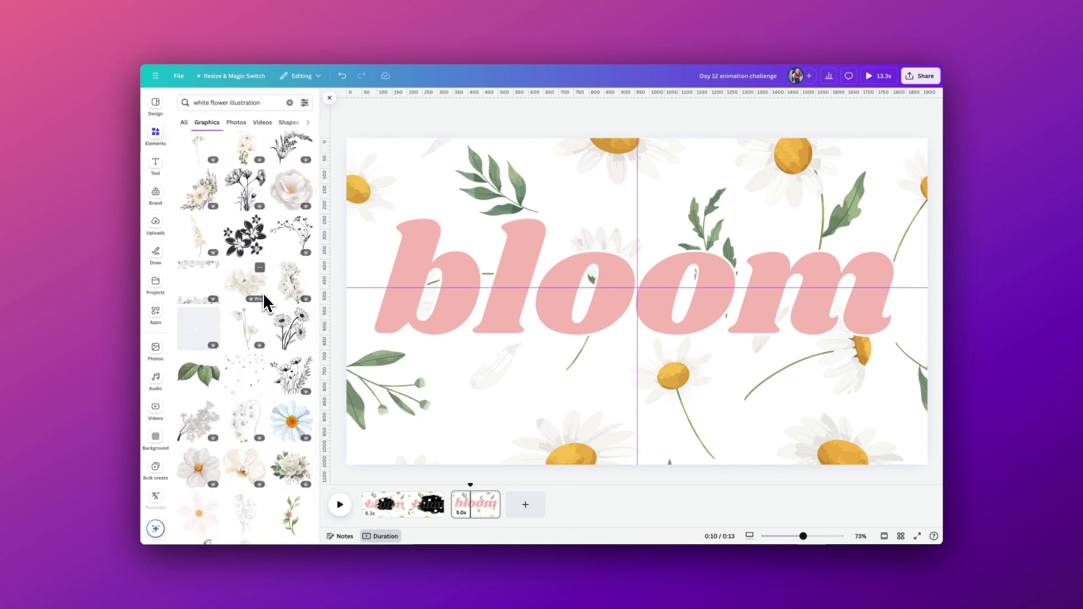
click(198, 338)
drag(510, 300, 496, 258)
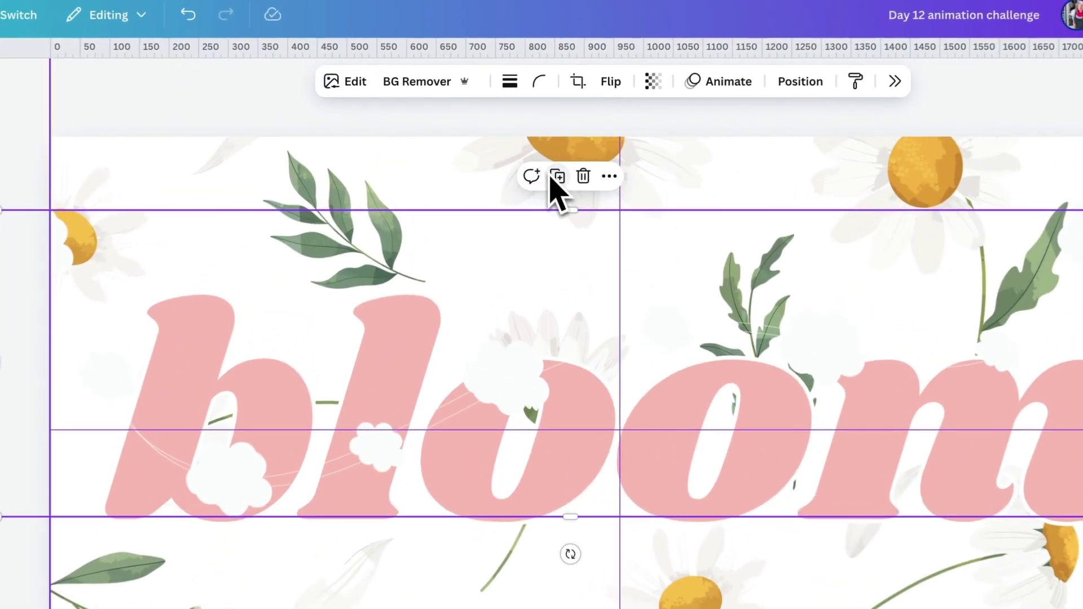
Step: Duplicate the white flower graphic, move the copy lower, and flip it horizontally and vertically
click(526, 153)
drag(508, 265, 529, 360)
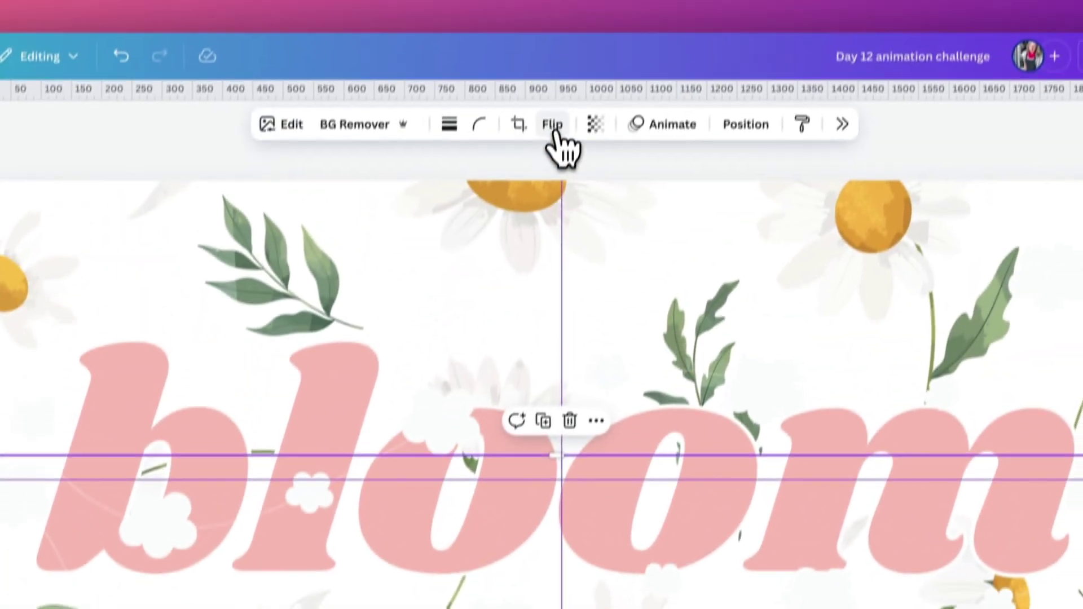
click(550, 155)
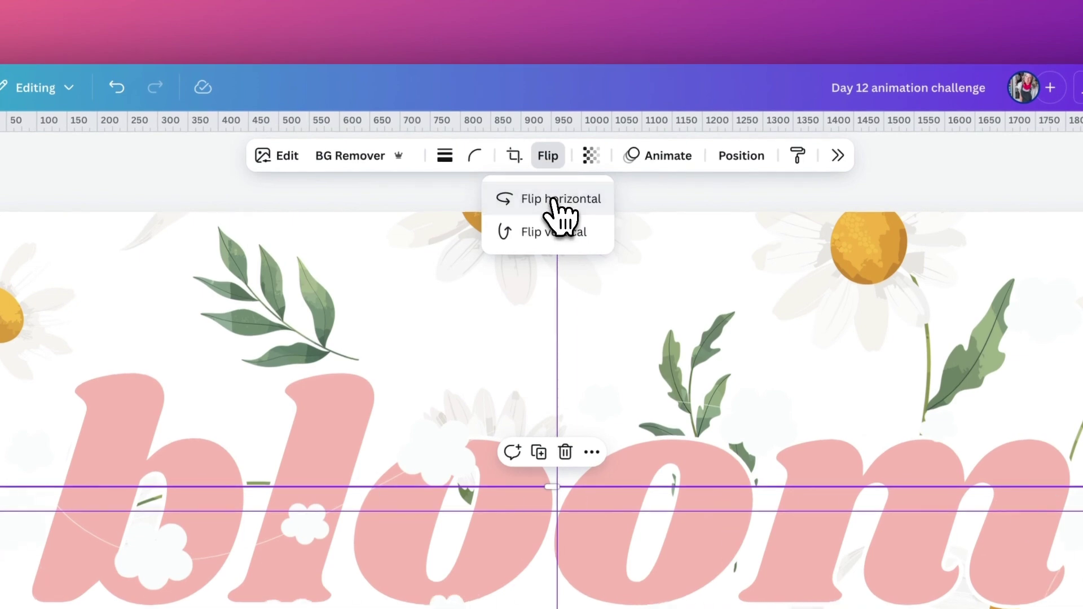
click(555, 201)
click(543, 157)
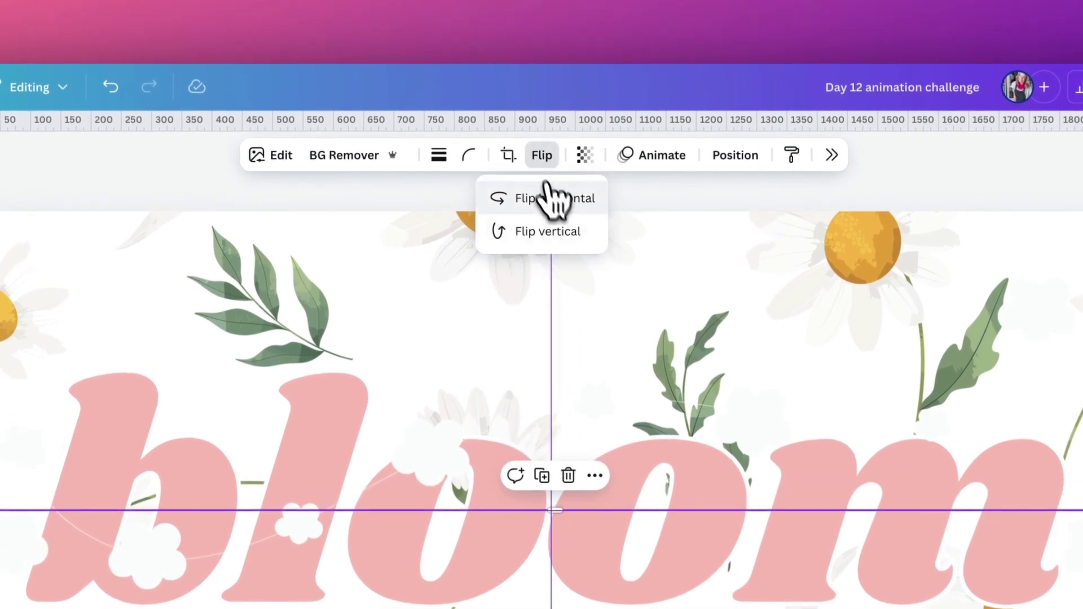
click(558, 233)
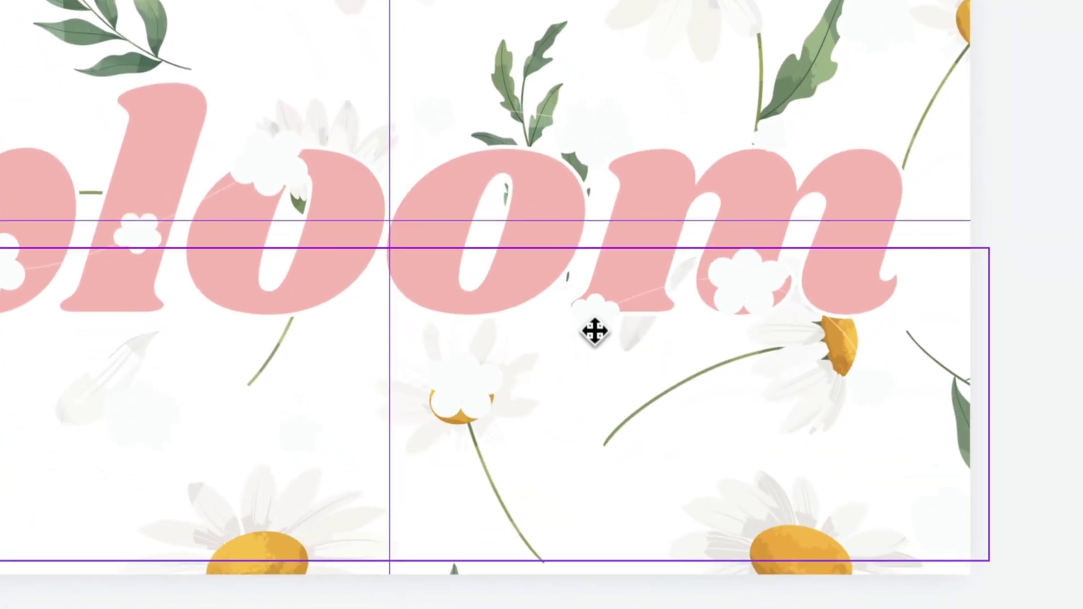
Step: Stretch the flipped flower copy across the lower half of the bloom letters
drag(595, 332, 651, 346)
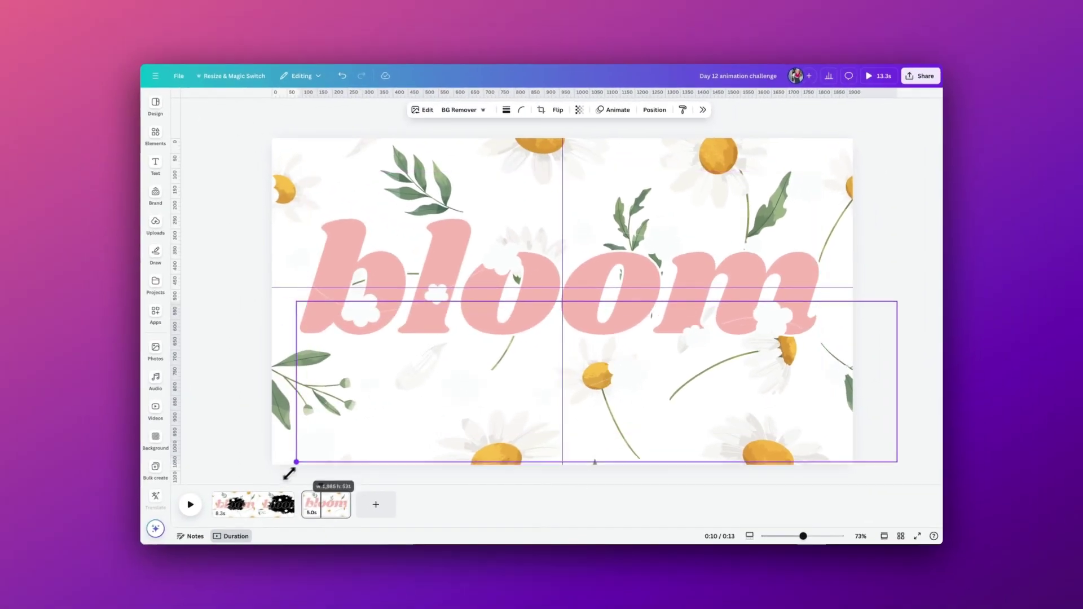
mouse_move(285, 474)
mouse_down()
mouse_move(268, 495)
mouse_move(273, 483)
mouse_up()
click(164, 347)
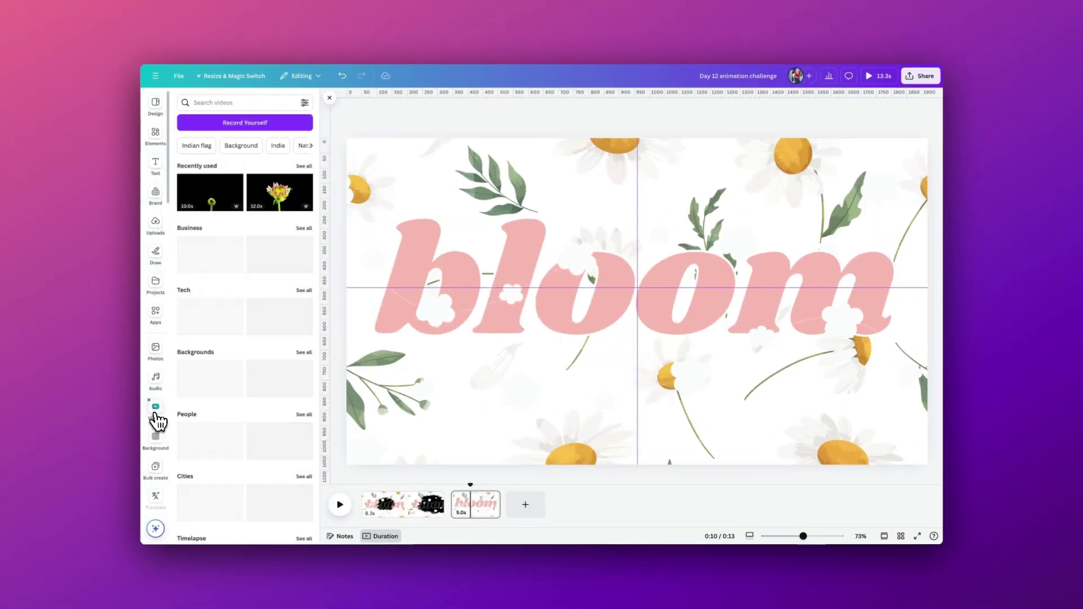
Step: Search Videos for 'black ink splash' and add the 11.3s ink blot clip to the page
click(197, 103)
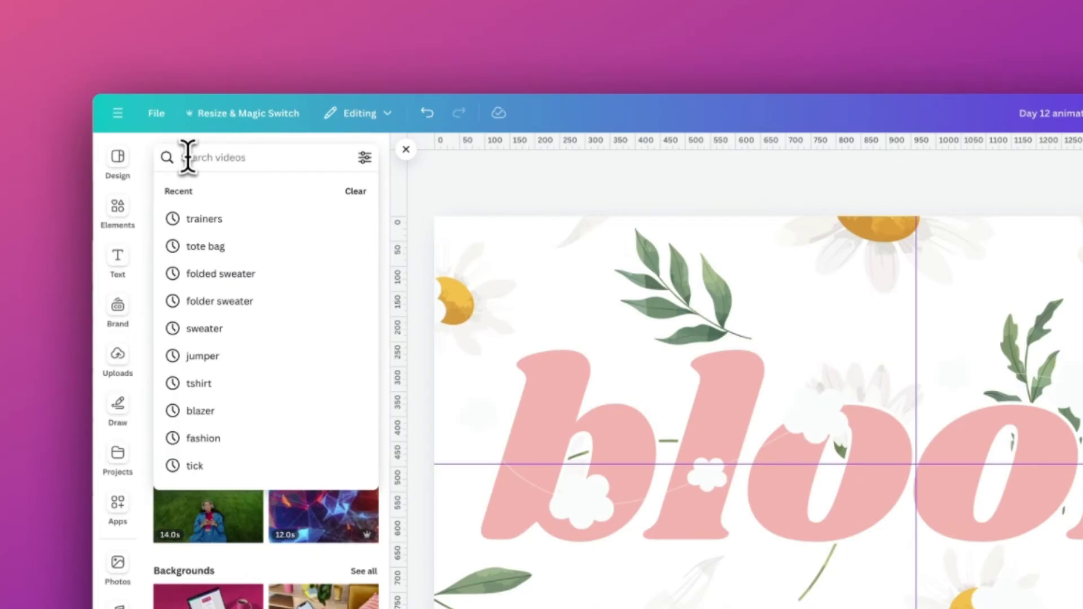
text(black ink splash)
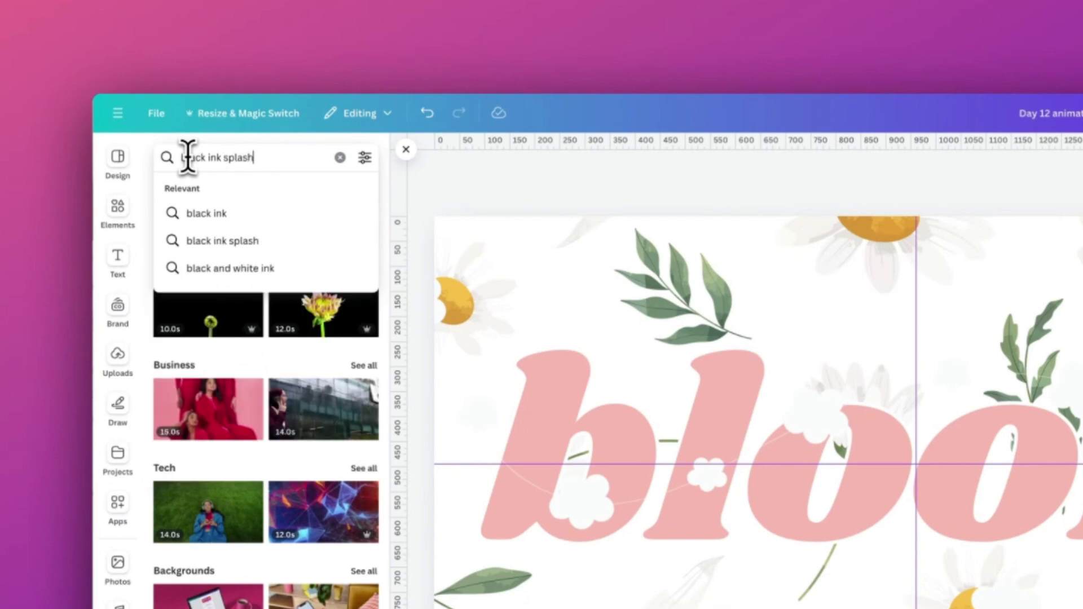
key(Return)
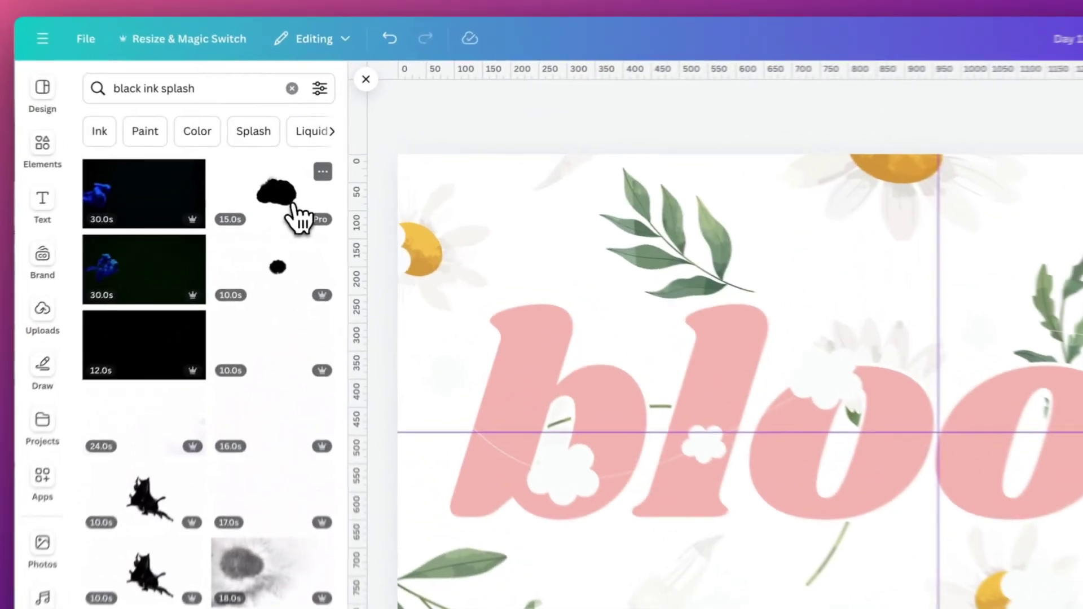
click(297, 175)
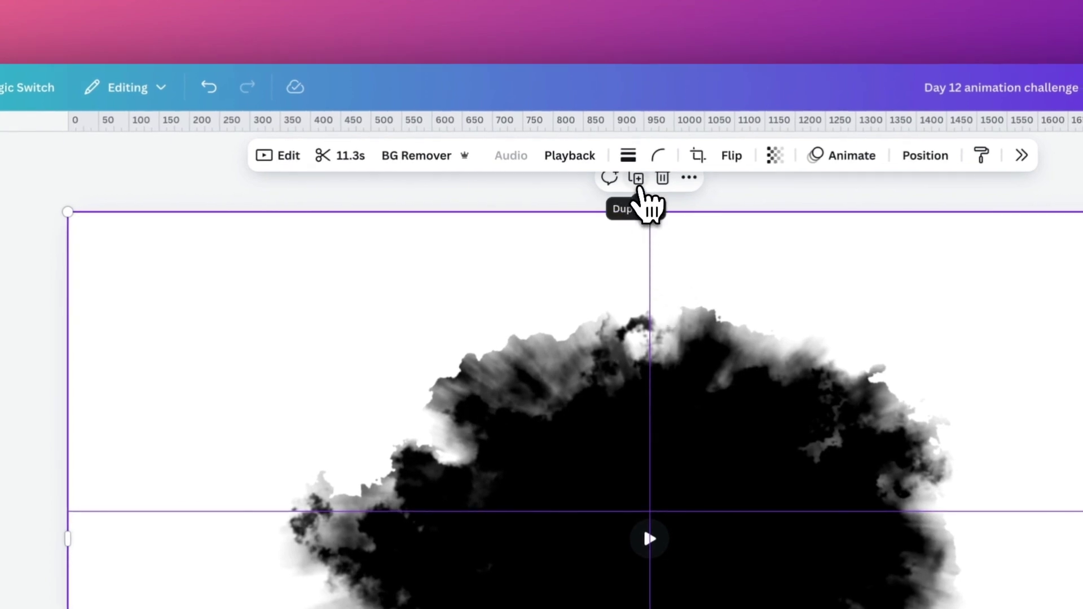
Step: Duplicate the ink splash video, remove its background with BG Remover, and show the Layers list
click(639, 186)
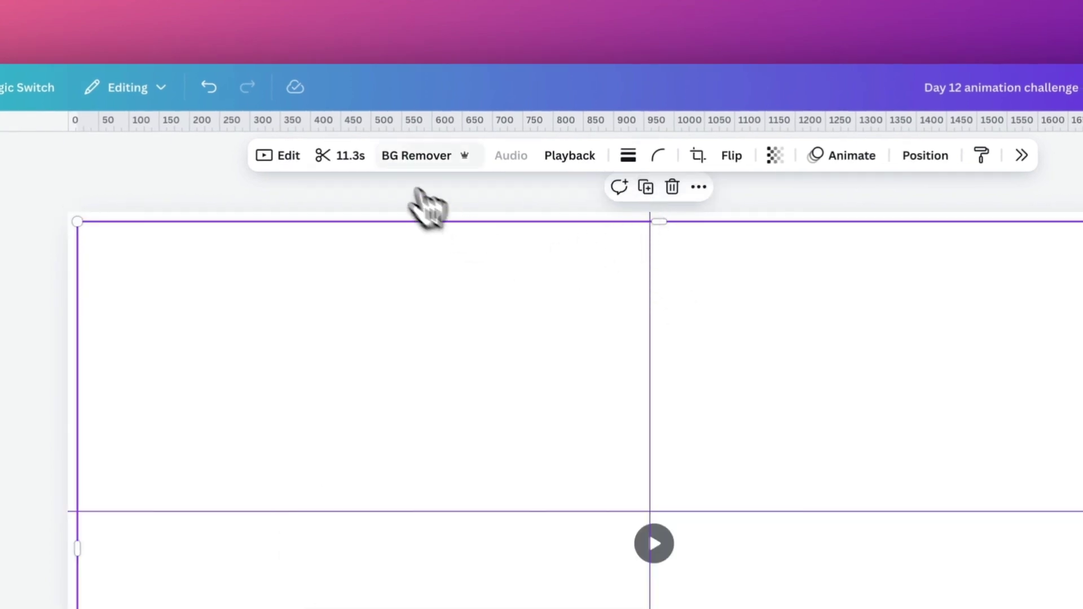
click(418, 159)
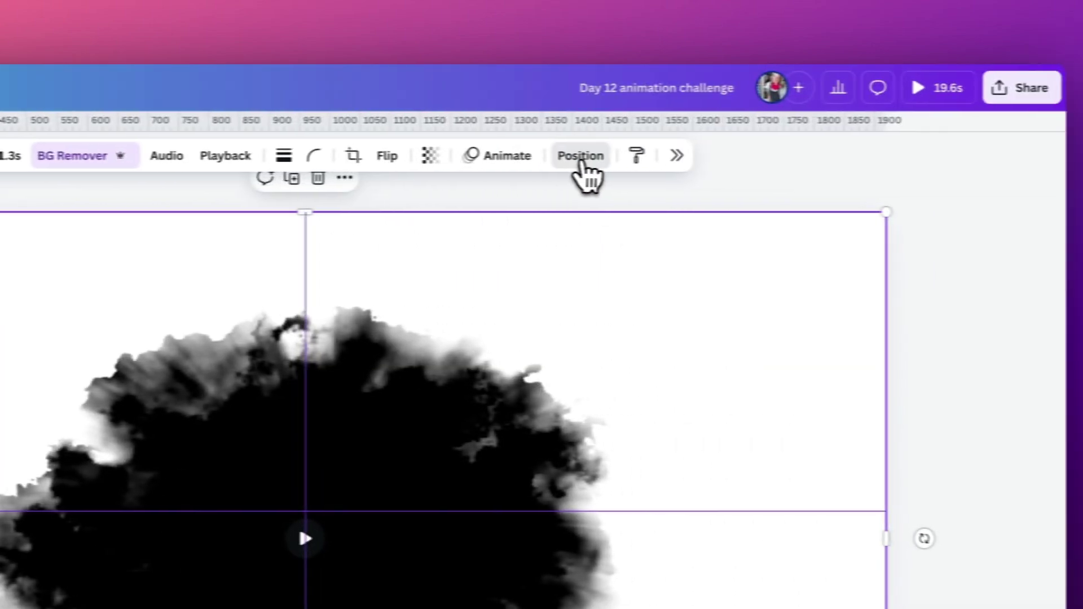
click(925, 156)
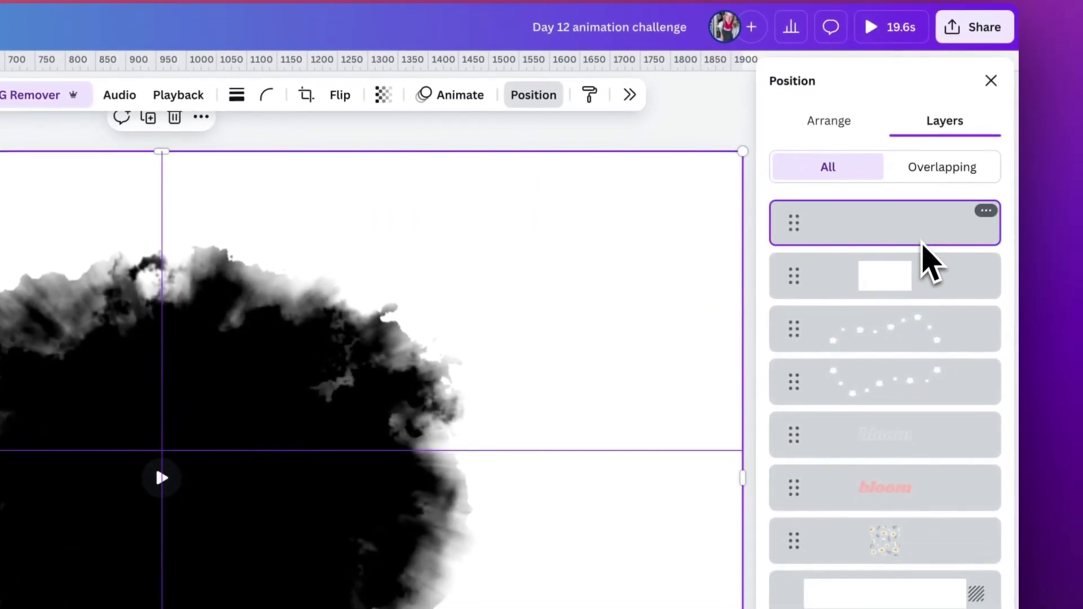
Step: Move the ink video layers below the bloom text, just above the daisy pattern
drag(931, 274, 934, 537)
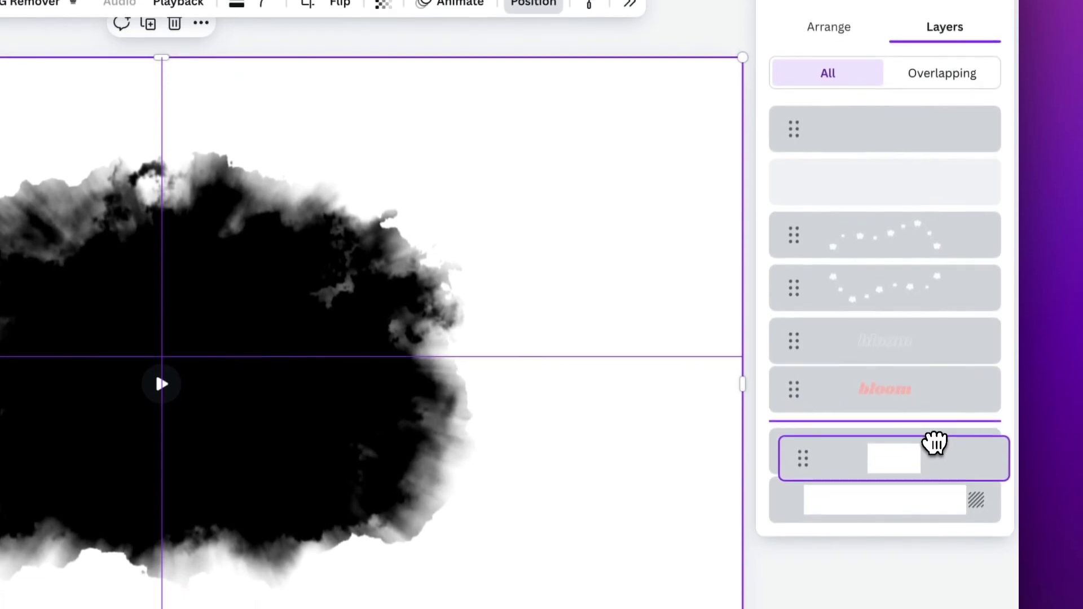
drag(935, 443, 935, 444)
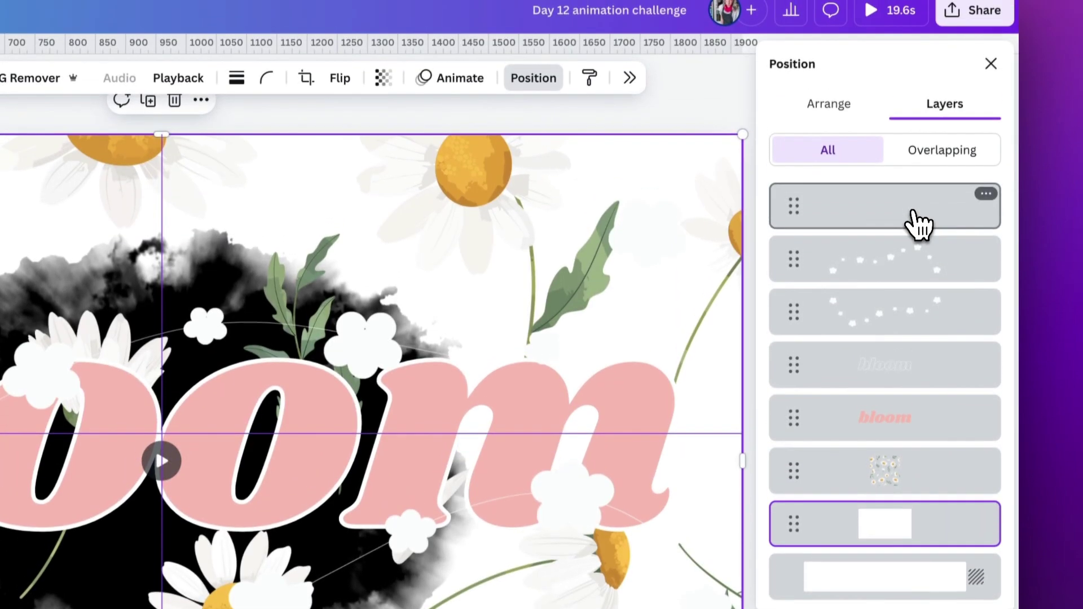
drag(916, 135, 911, 154)
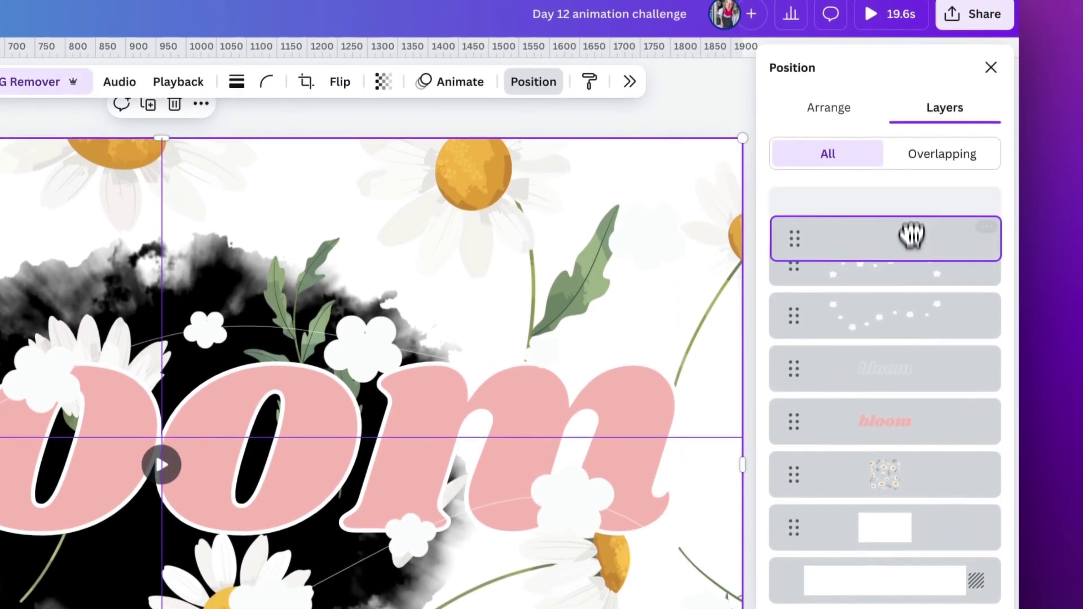
drag(911, 235, 917, 390)
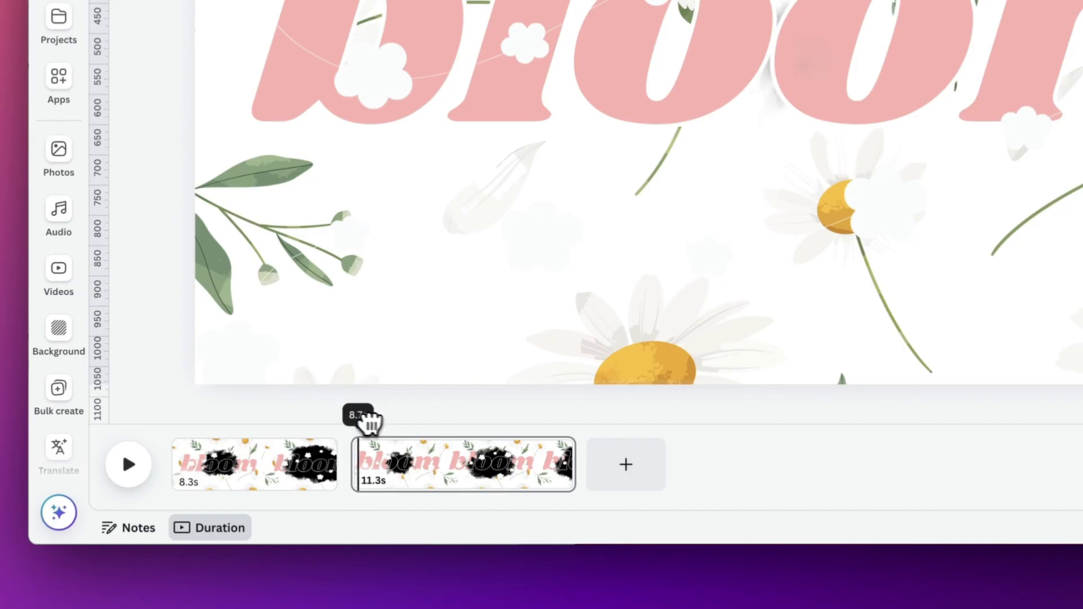
Step: Set the ink video's playback speed to 1.5× (7.5s) and preview the design
drag(363, 418, 457, 431)
mouse_move(377, 479)
mouse_down()
mouse_move(367, 496)
mouse_move(378, 496)
mouse_move(306, 495)
mouse_up()
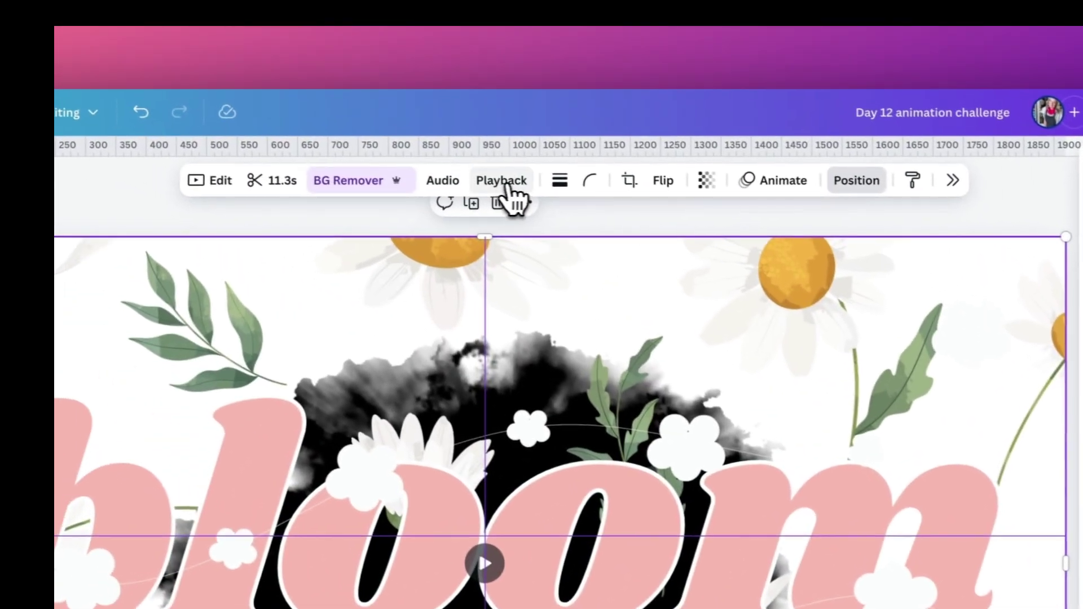
click(523, 109)
drag(471, 249, 488, 250)
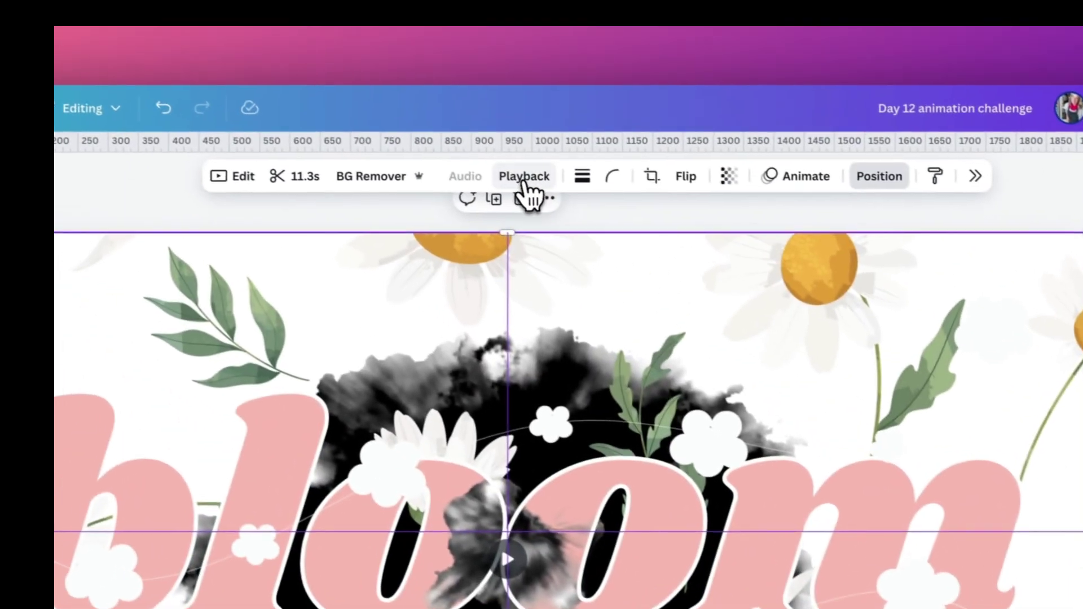
click(525, 177)
drag(498, 249, 532, 249)
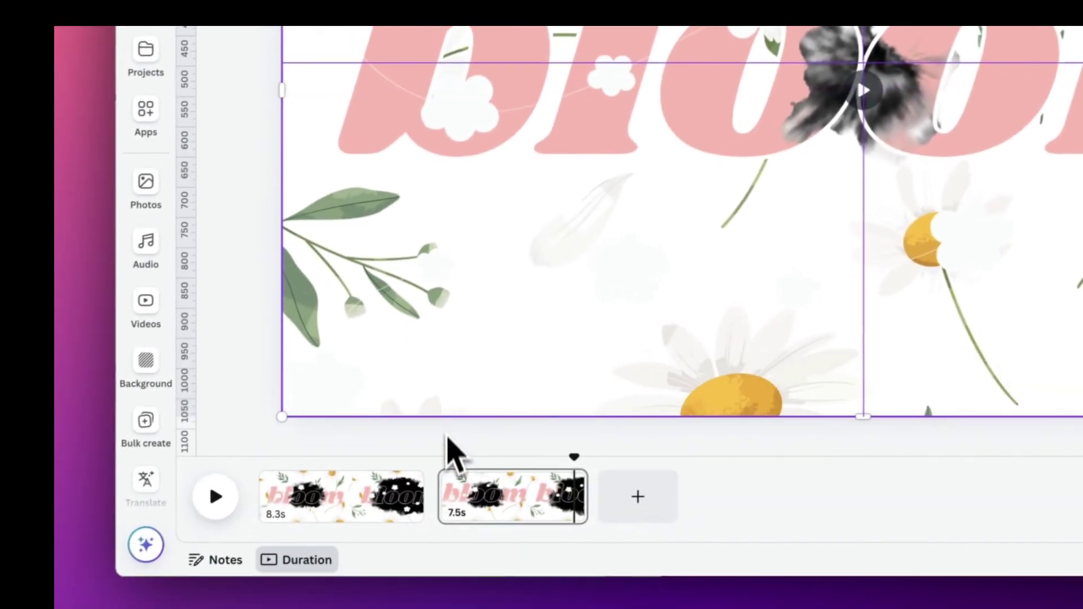
key(space)
click(222, 492)
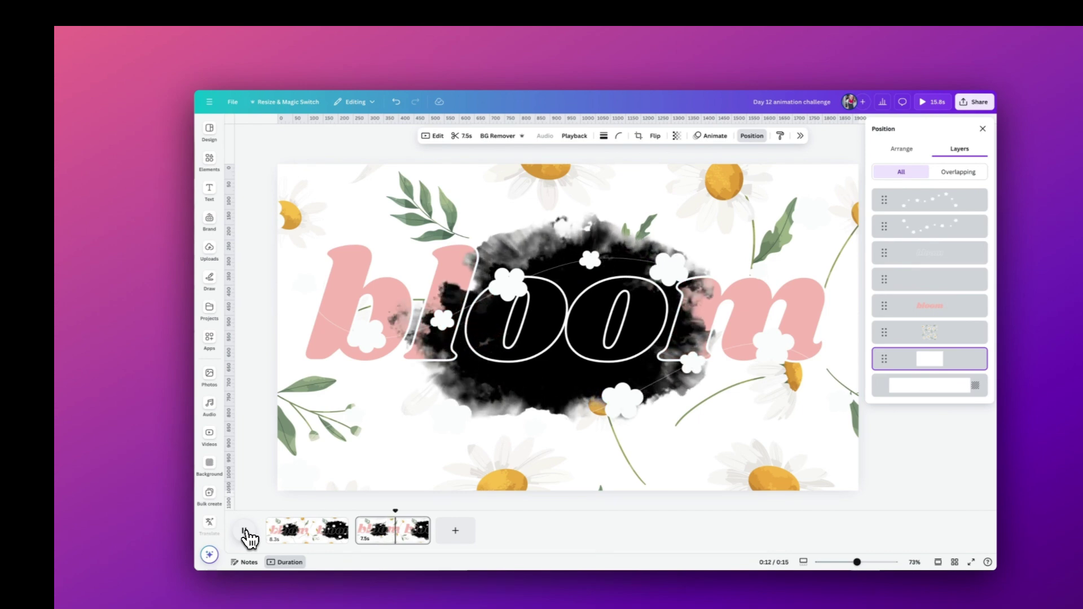
click(575, 159)
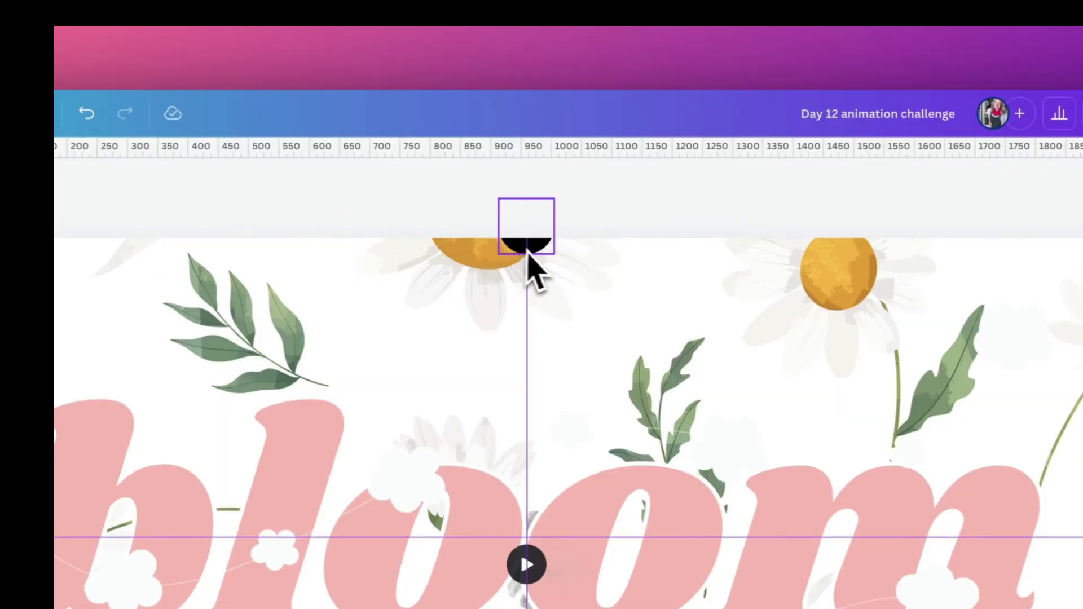
Step: Select the black half-circle at the top and start a Create an Animation path for it
click(530, 251)
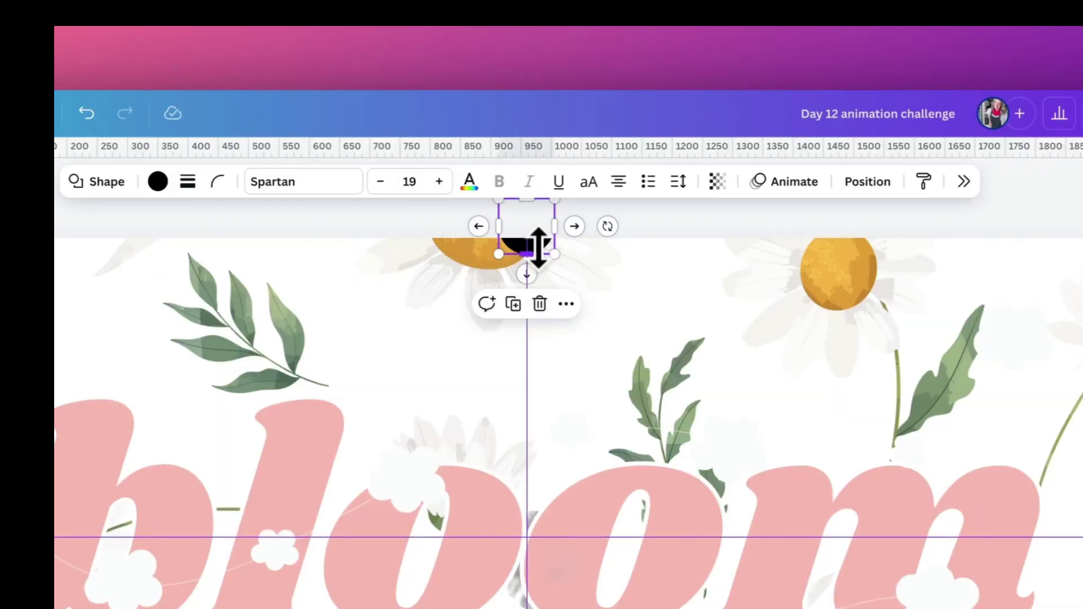
click(795, 182)
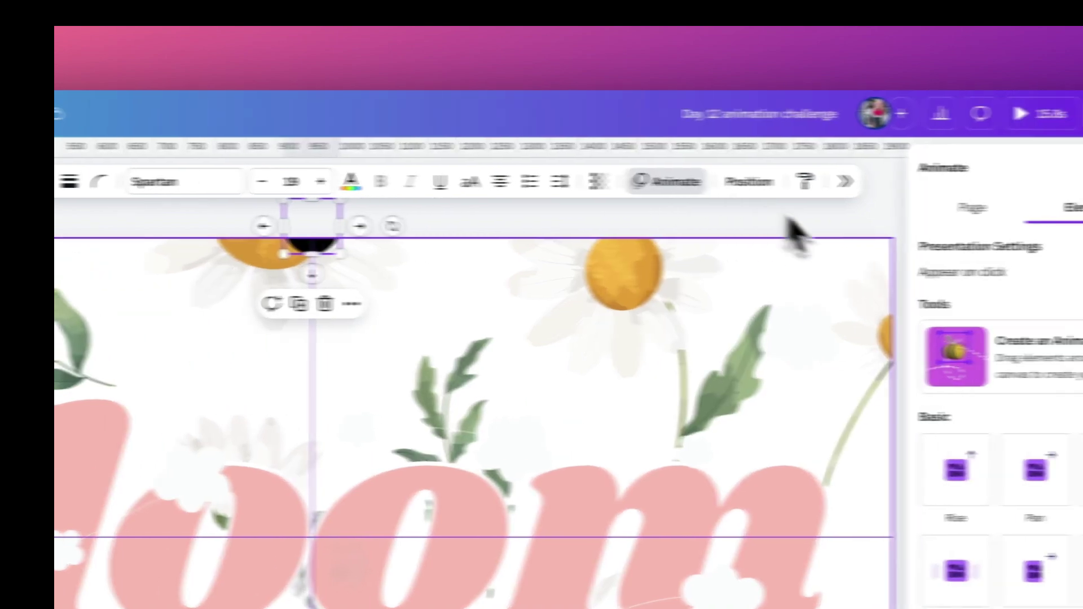
click(1071, 361)
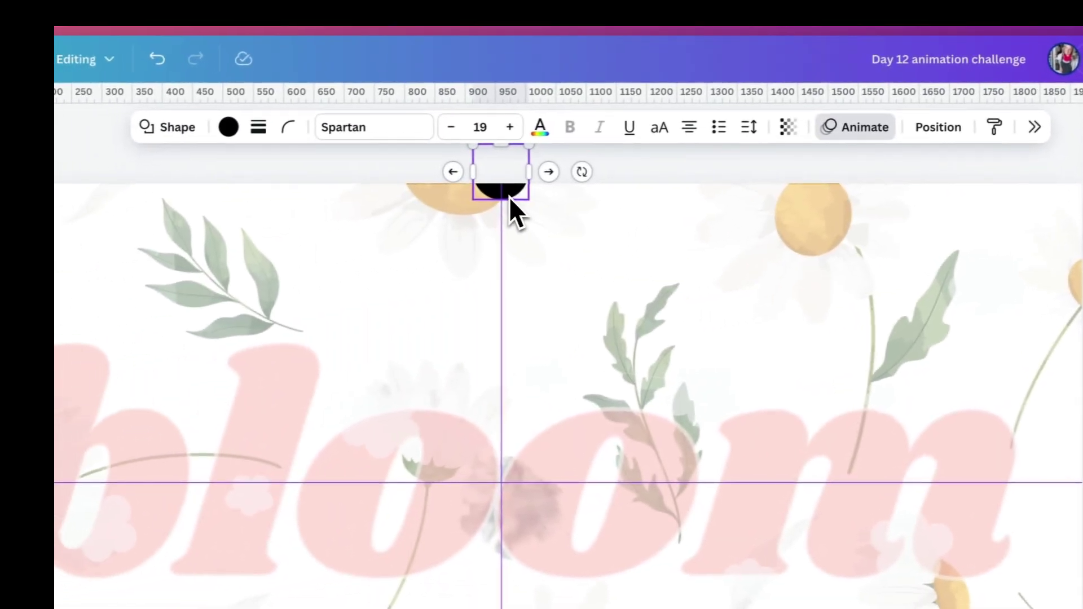
Step: Drag the black circle from the top edge to the page centre as a Steady custom path at maximum speed
drag(222, 252, 227, 313)
drag(512, 256, 520, 513)
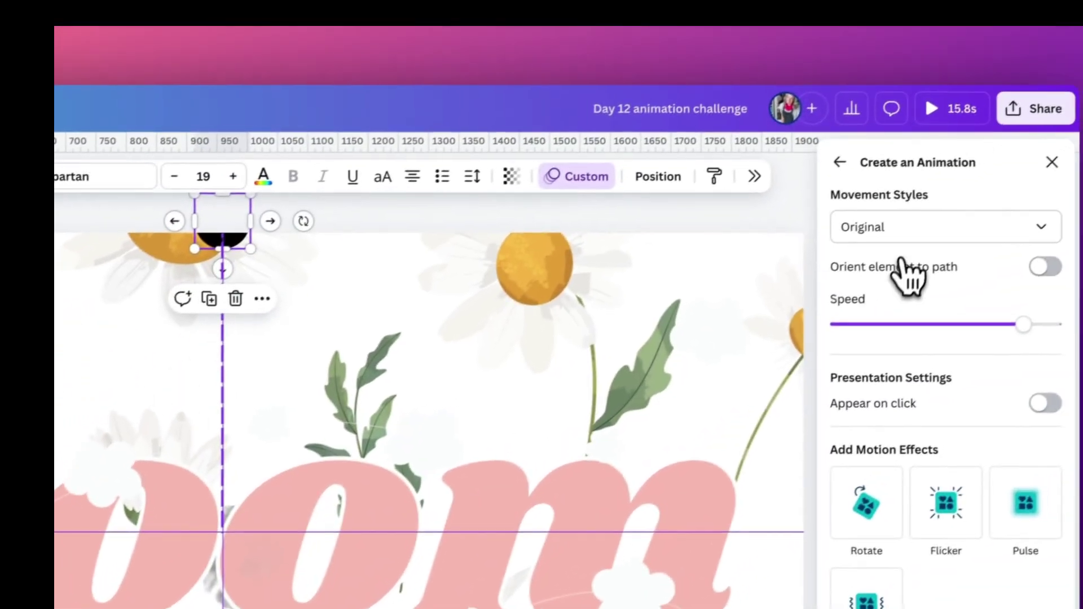
click(908, 234)
click(904, 338)
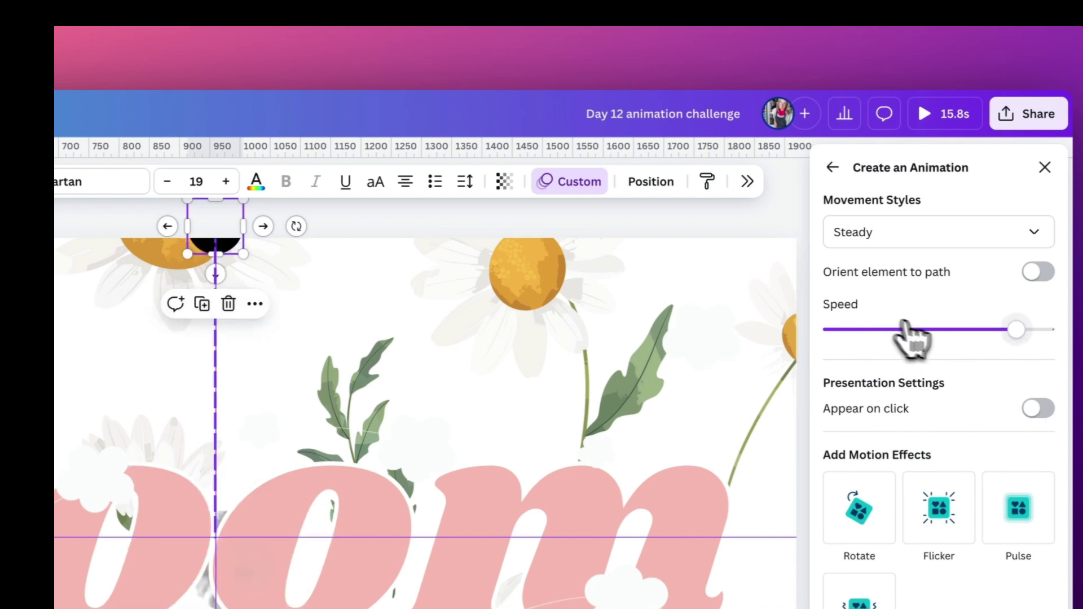
mouse_move(1024, 334)
mouse_down()
mouse_move(1052, 336)
mouse_move(1036, 334)
mouse_up()
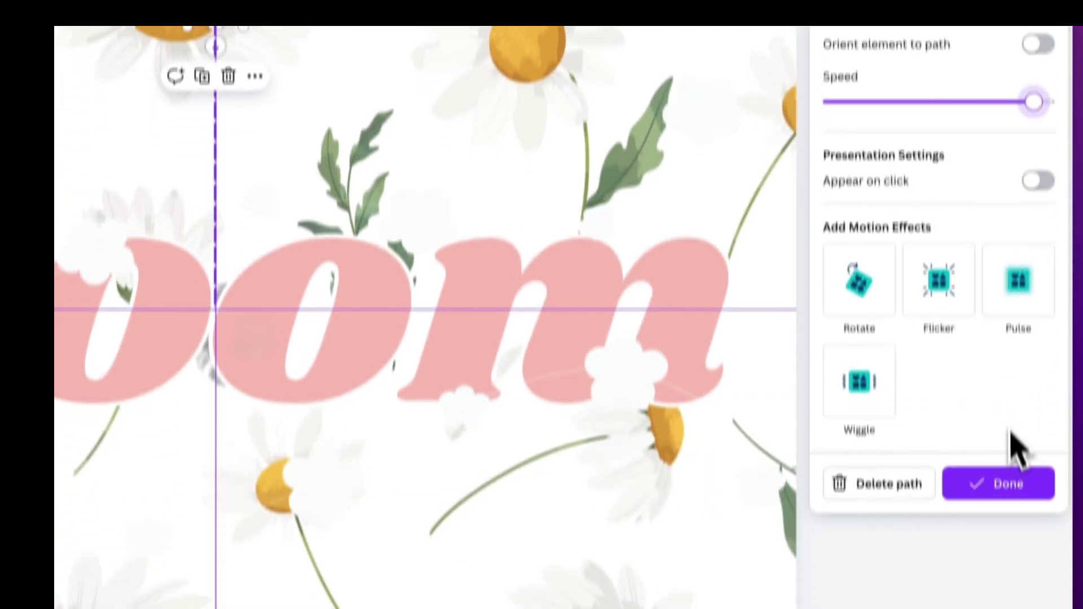
click(1022, 483)
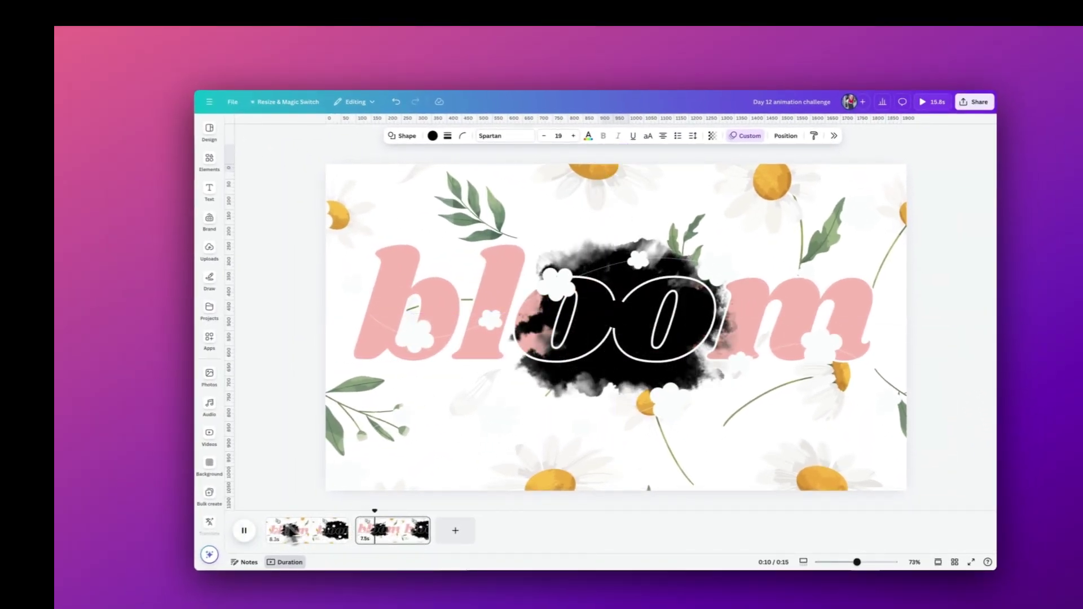
Step: Trim the start of the ink splash video clip and preview the result
click(248, 532)
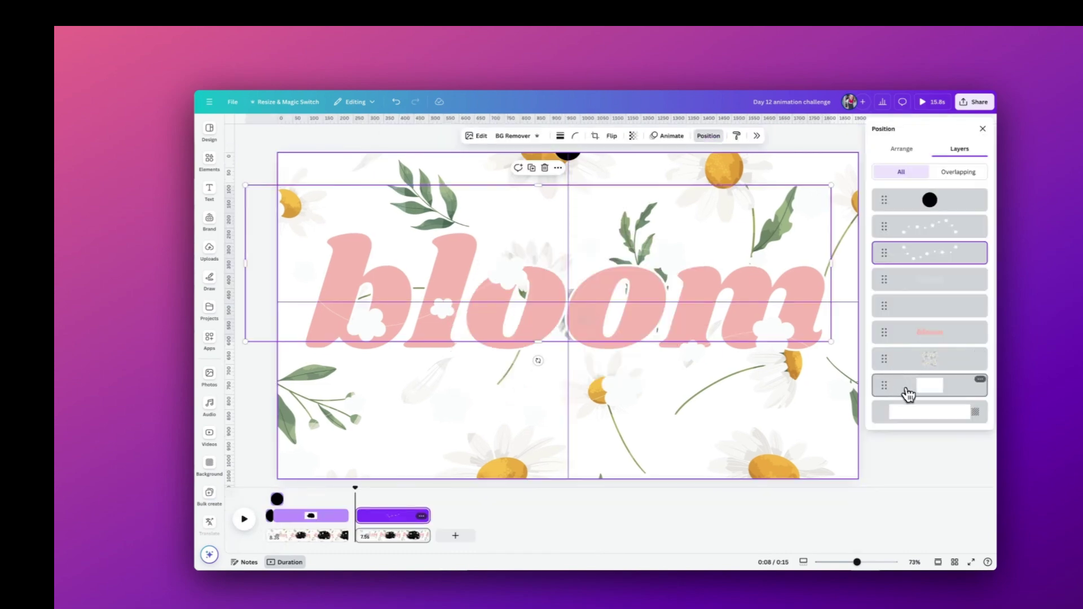
click(911, 392)
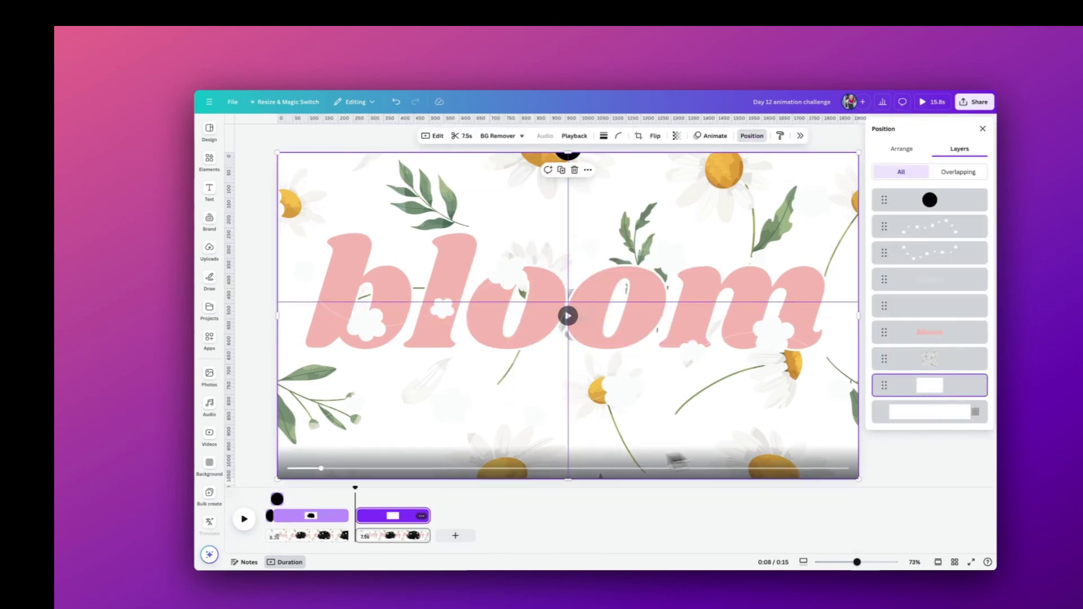
drag(362, 517, 363, 517)
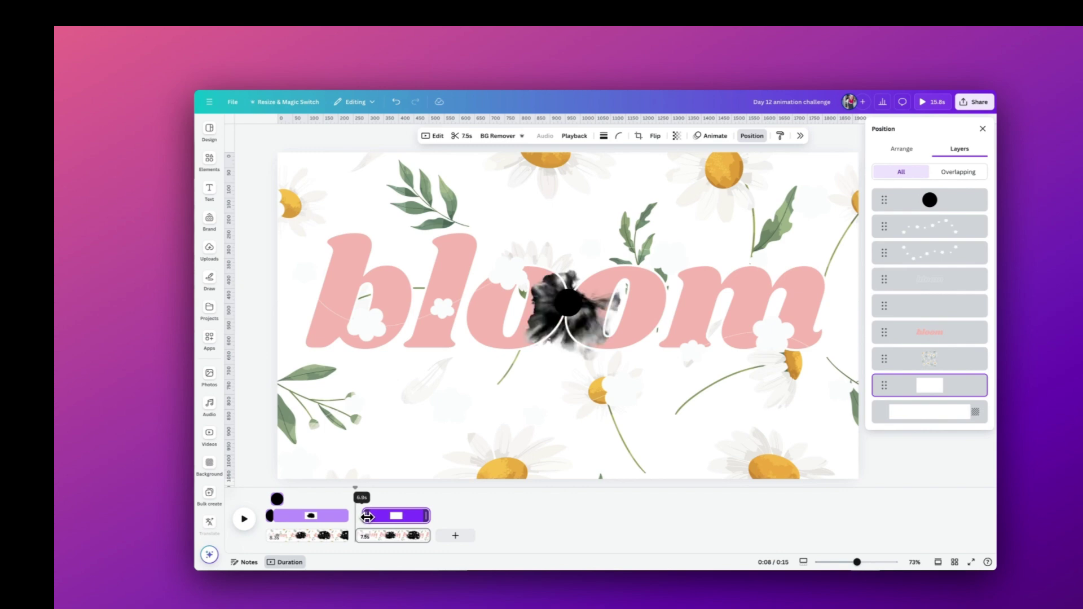
drag(367, 516, 367, 516)
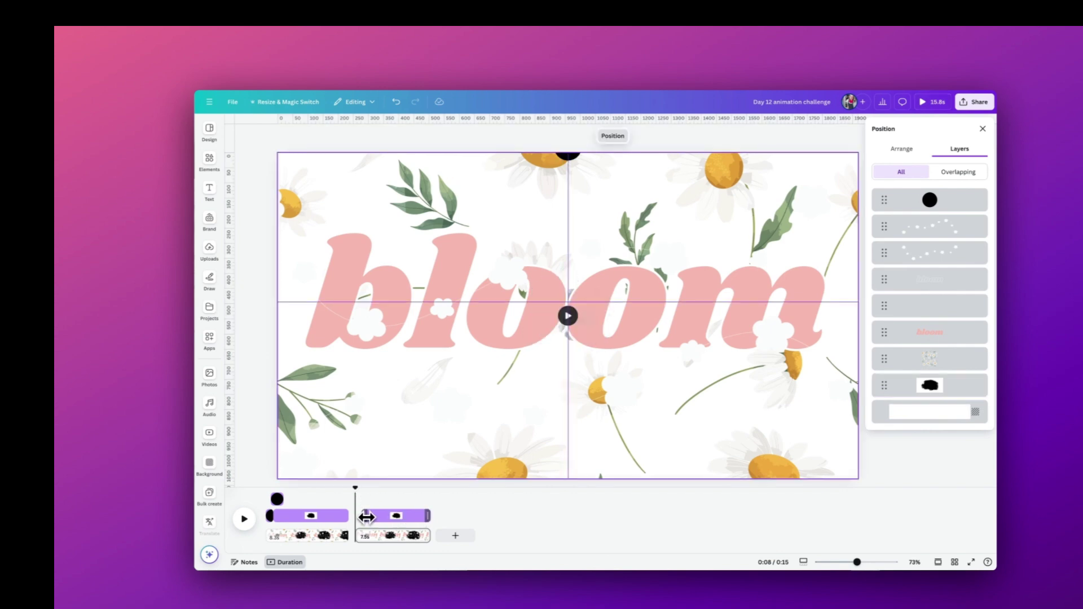
key(space)
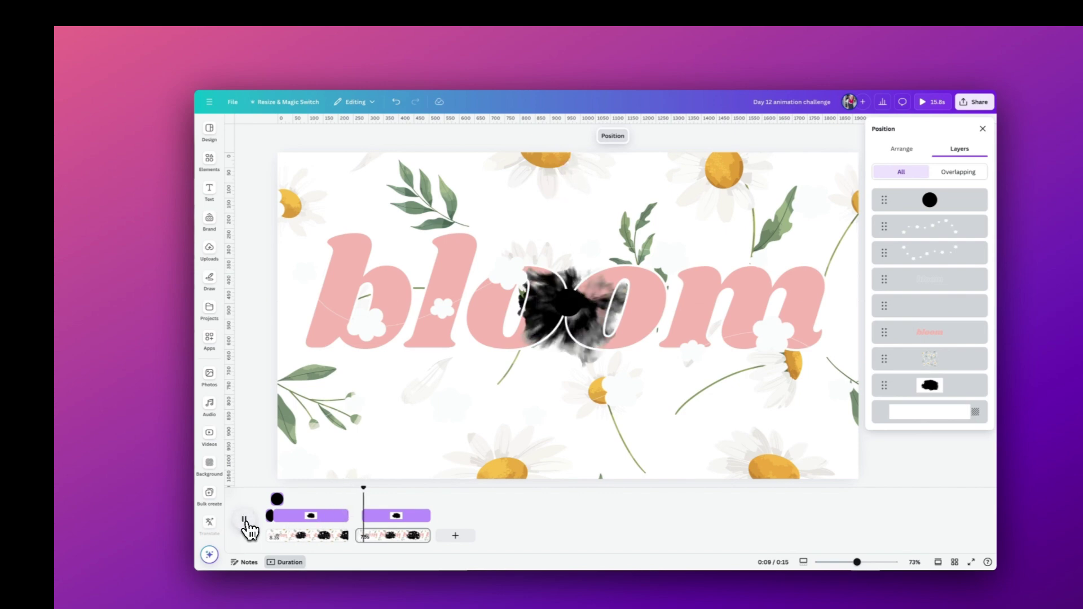
click(246, 523)
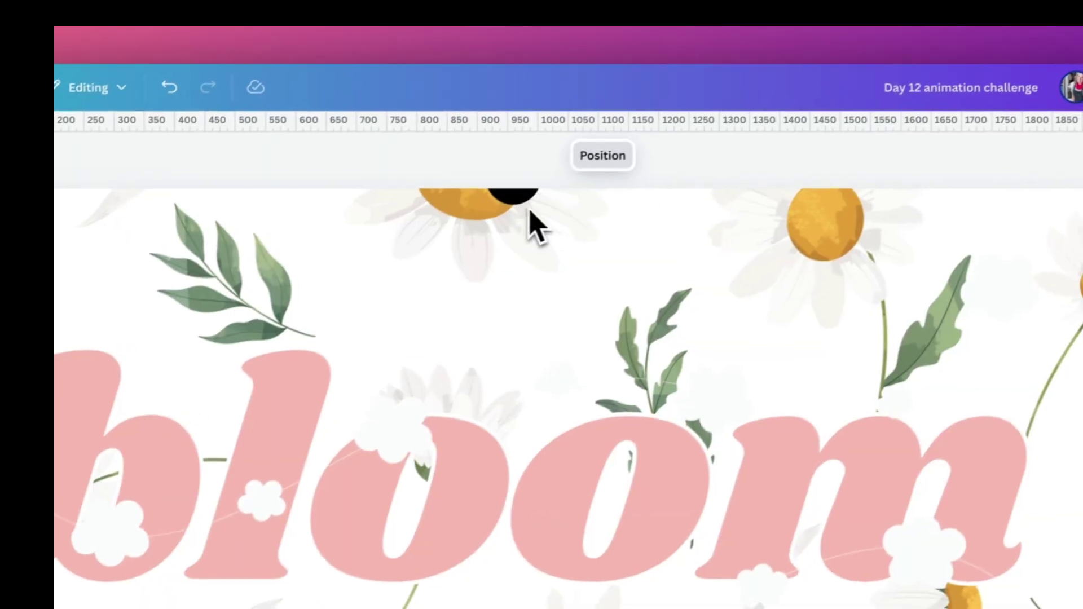
Step: Shorten the black circle's timeline clip to 1.2 seconds and replay the preview
click(567, 159)
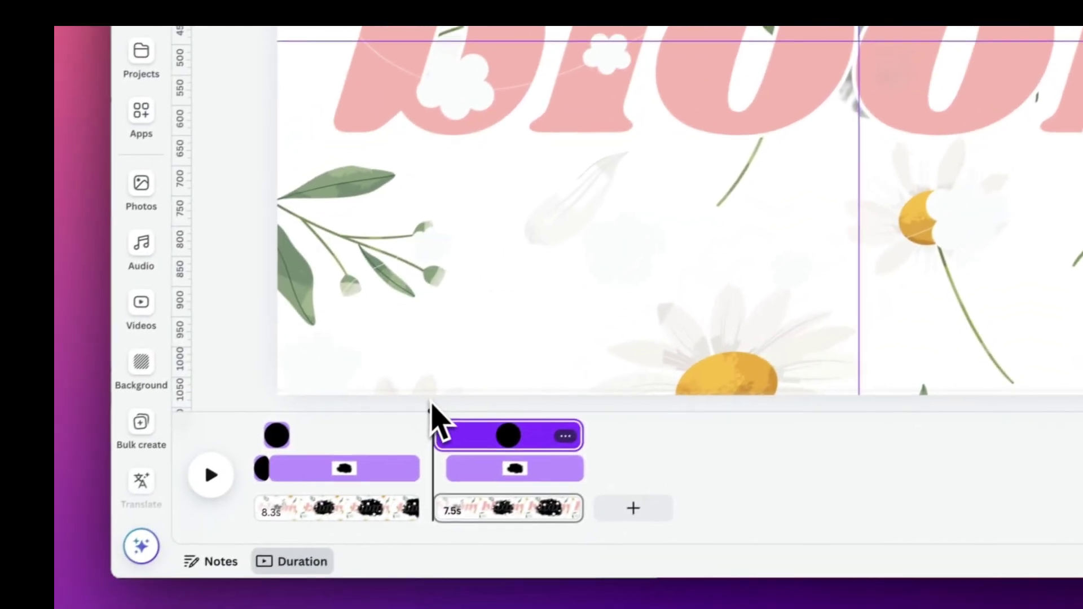
drag(434, 414, 452, 400)
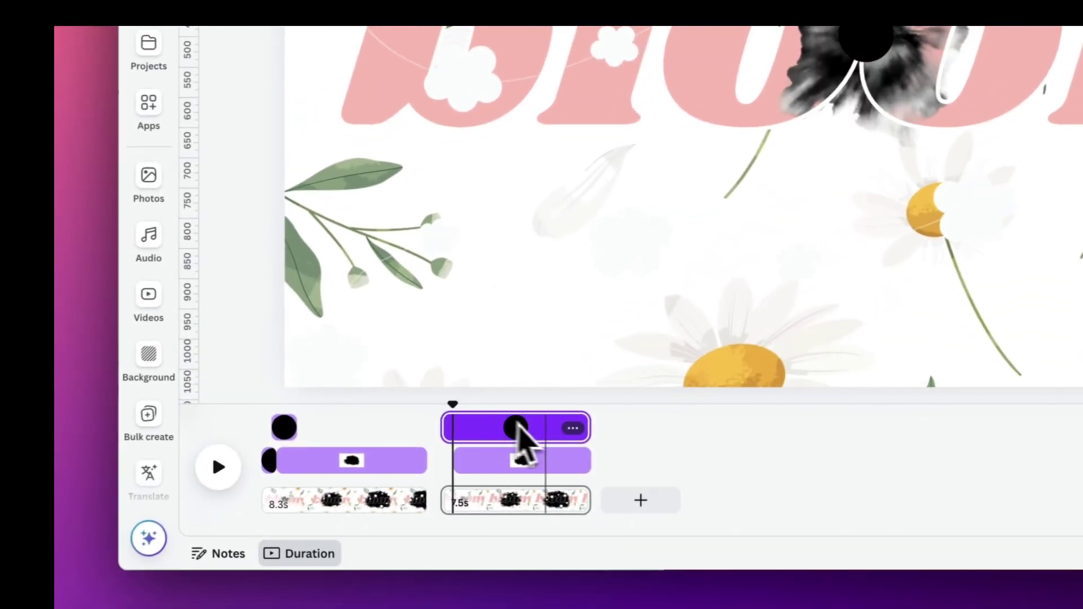
drag(587, 423, 462, 427)
click(219, 467)
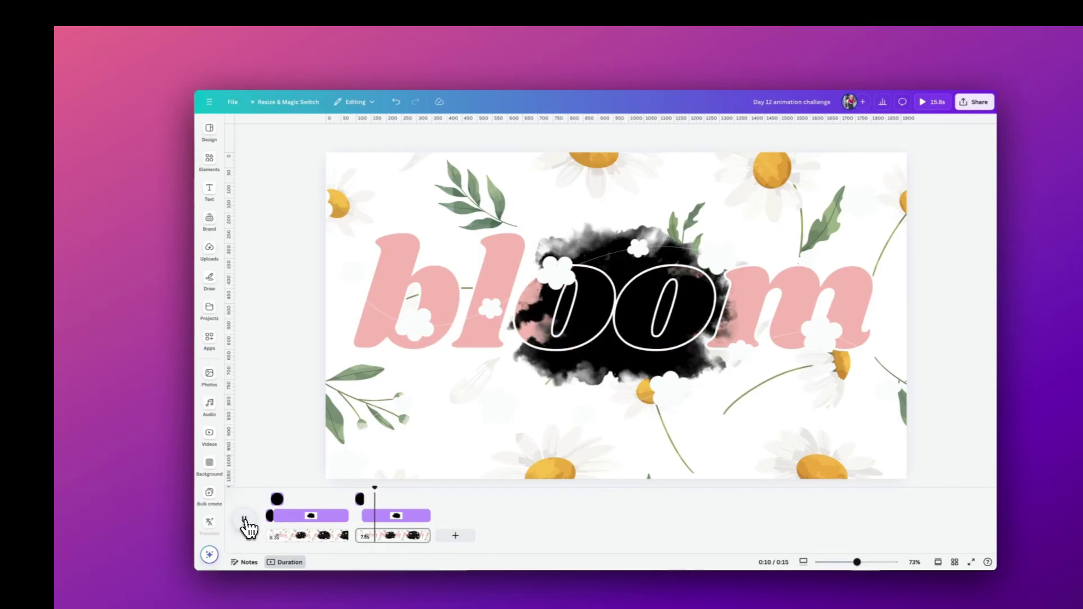
Step: Paste a copy of the black circle, give it a Fade animation, and trim its clip to 2.5 seconds
click(245, 522)
key(ctrl+v)
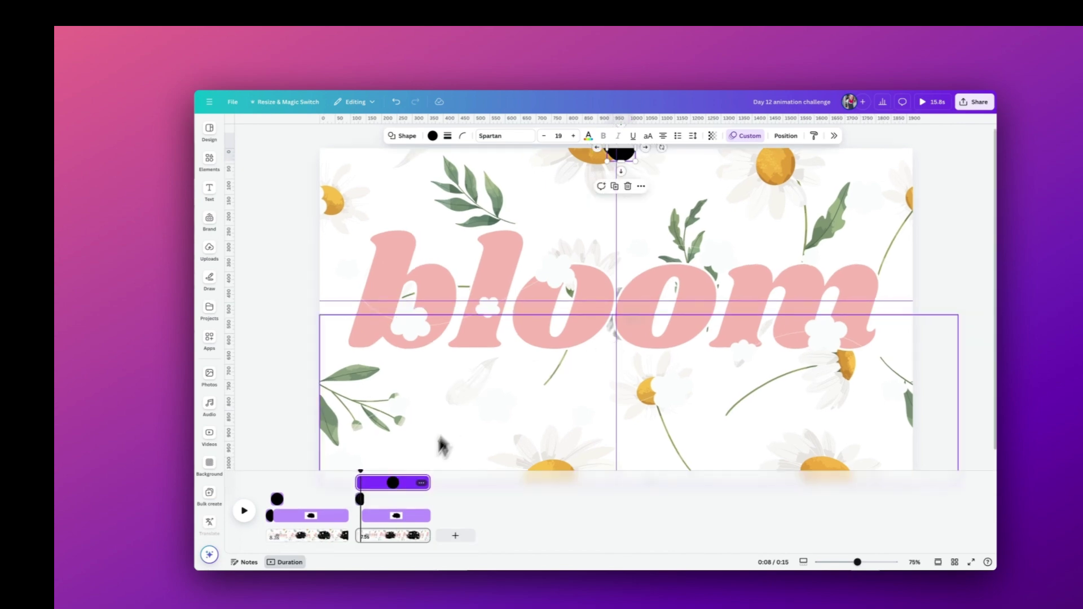
click(394, 484)
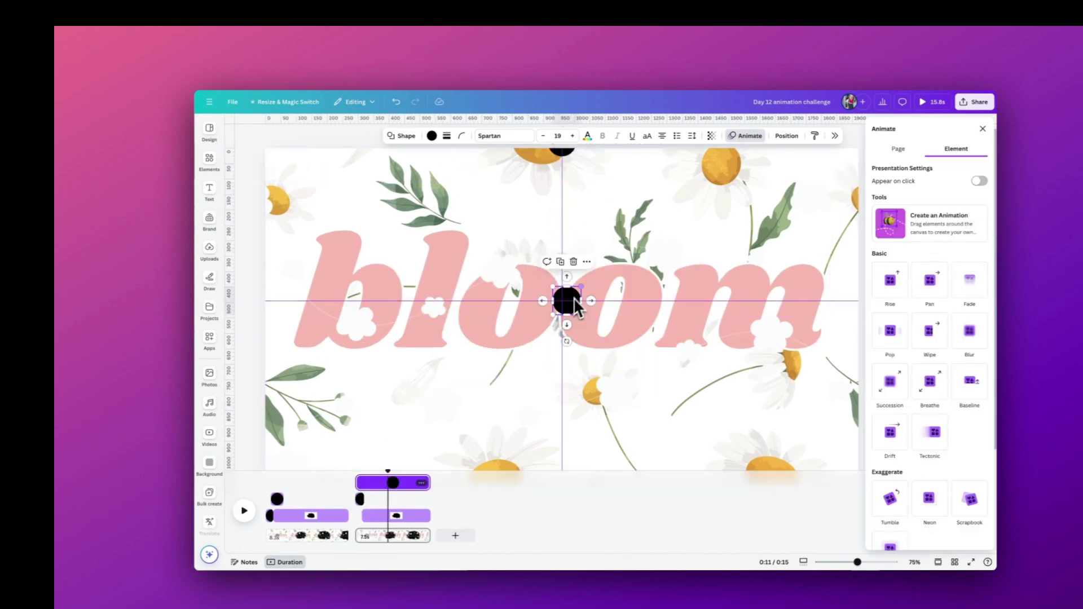
click(753, 136)
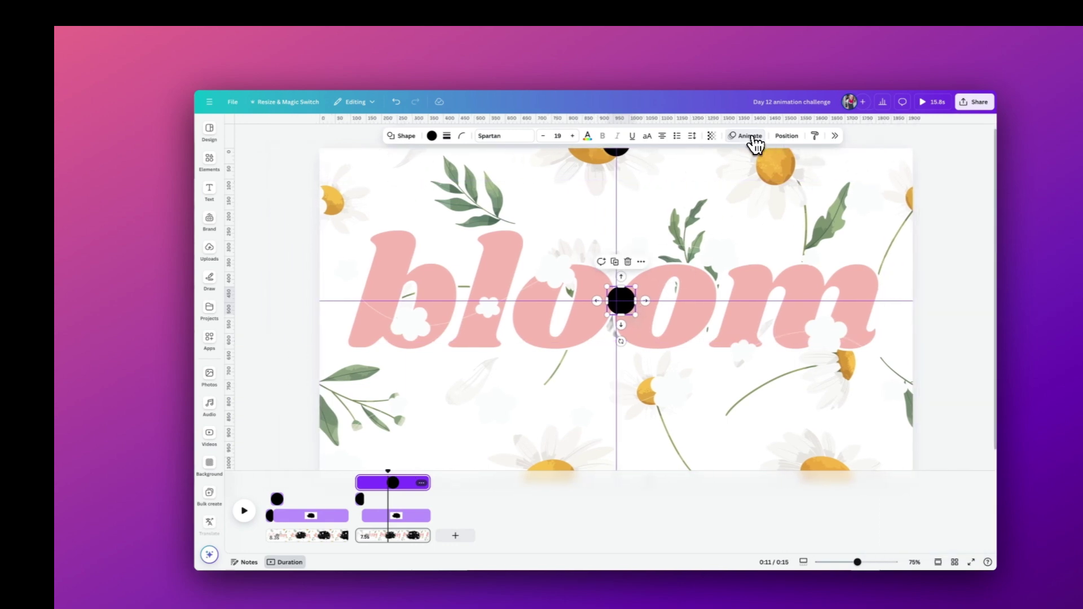
click(751, 137)
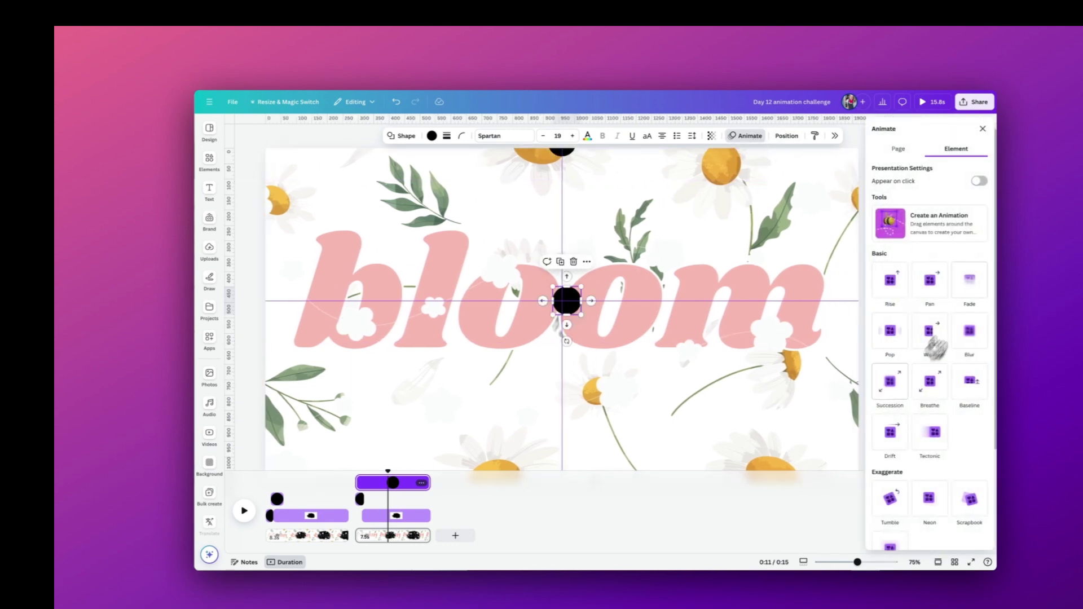
click(980, 280)
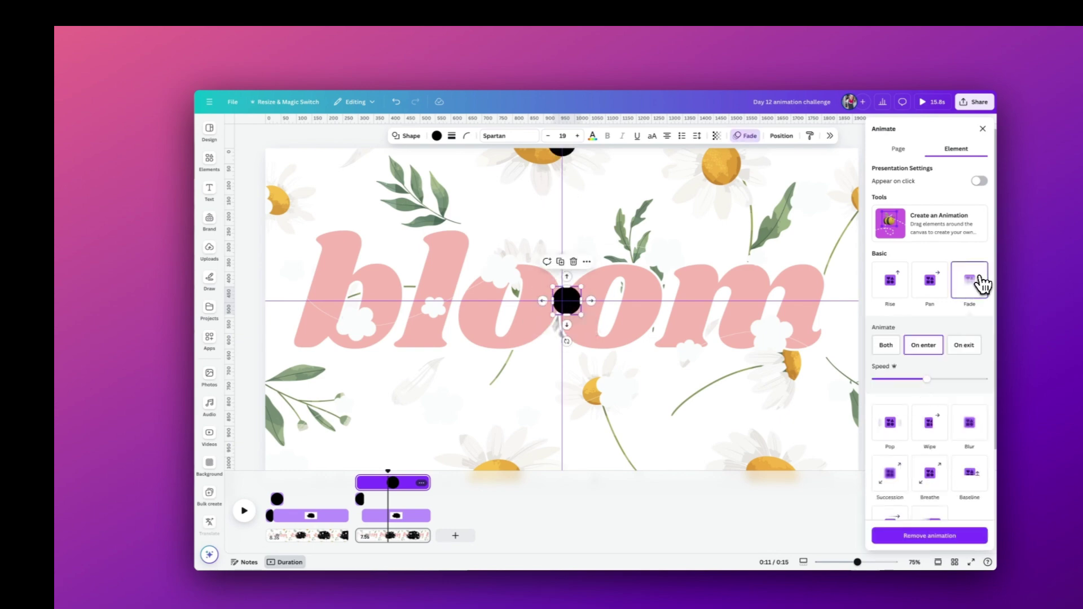
click(394, 483)
mouse_move(429, 484)
mouse_down()
mouse_move(345, 471)
mouse_move(383, 474)
mouse_up()
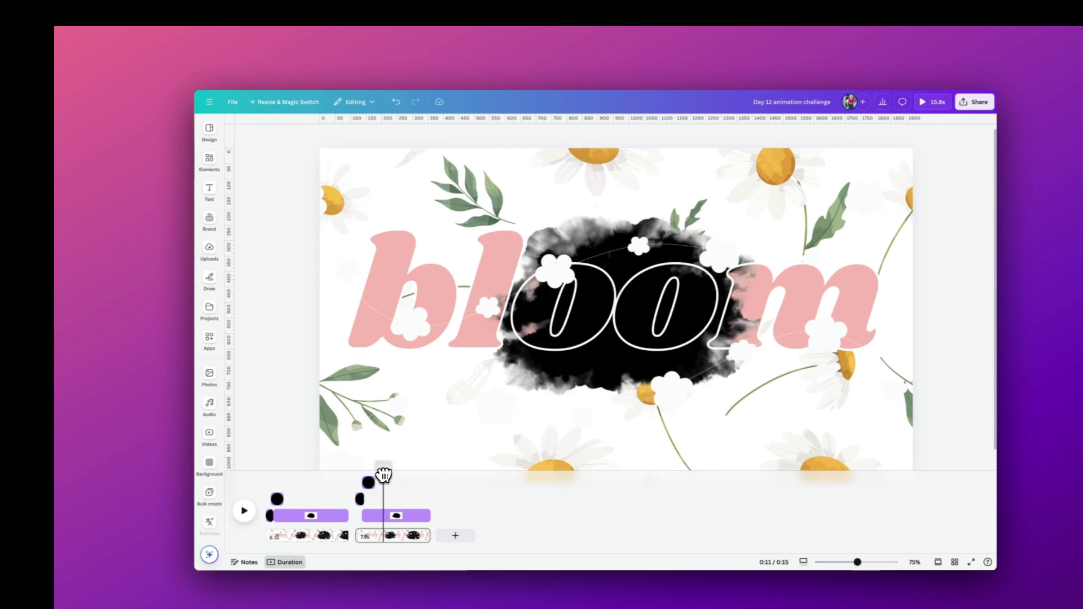
Step: Shift the second circle's clip slightly right so it starts as the drop lands, checking the preview
click(370, 483)
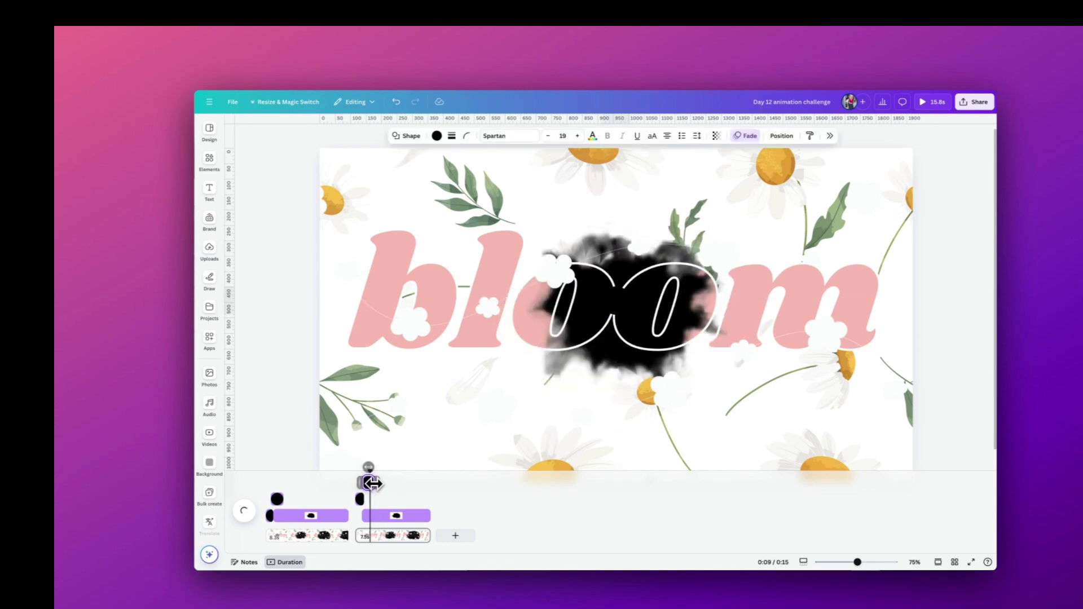
click(369, 483)
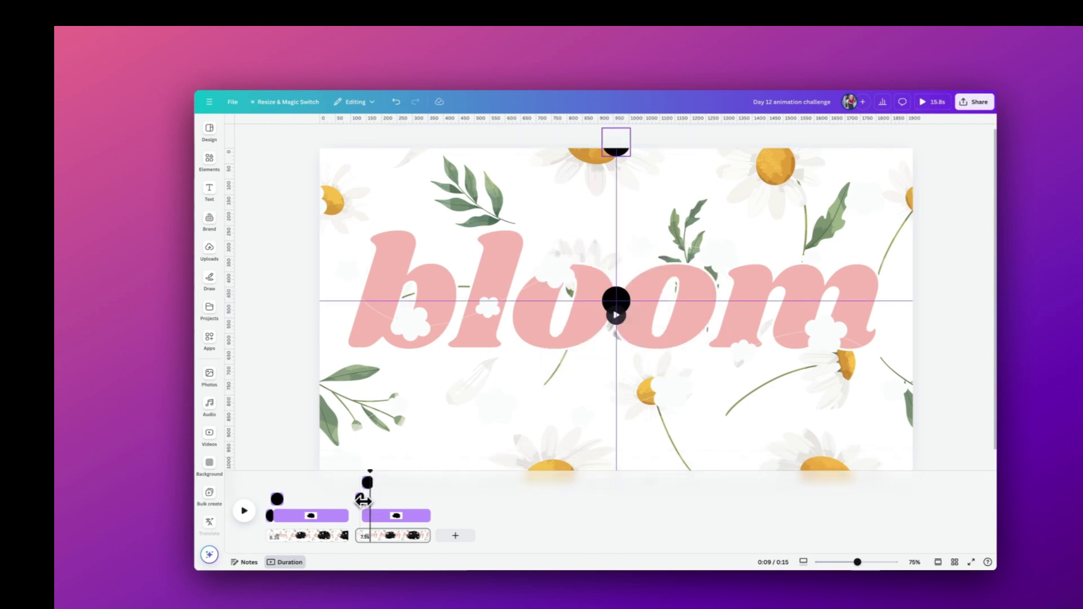
click(359, 500)
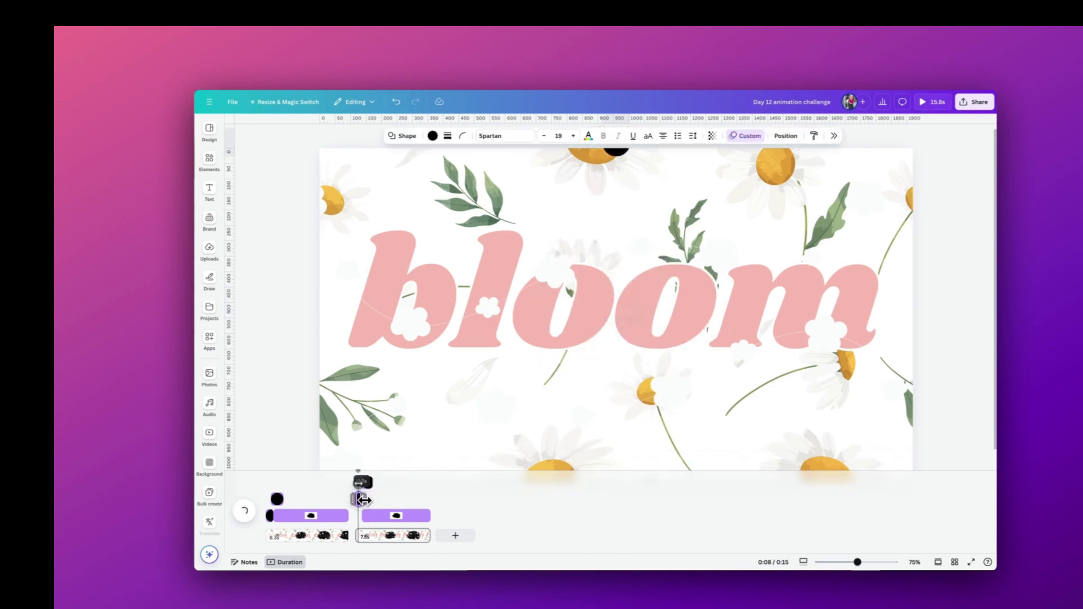
drag(364, 500, 367, 508)
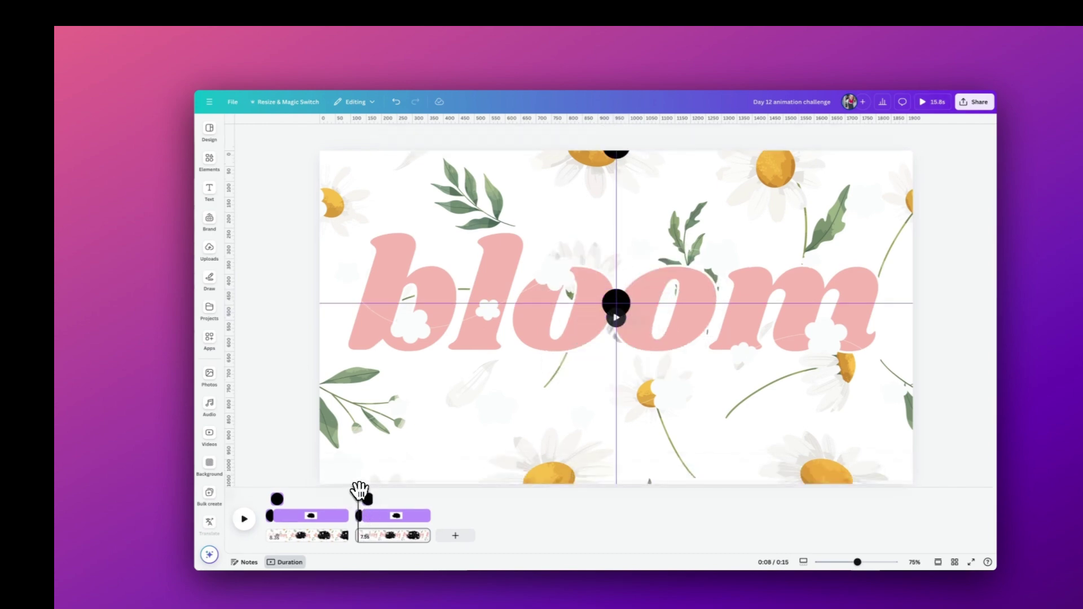
click(242, 526)
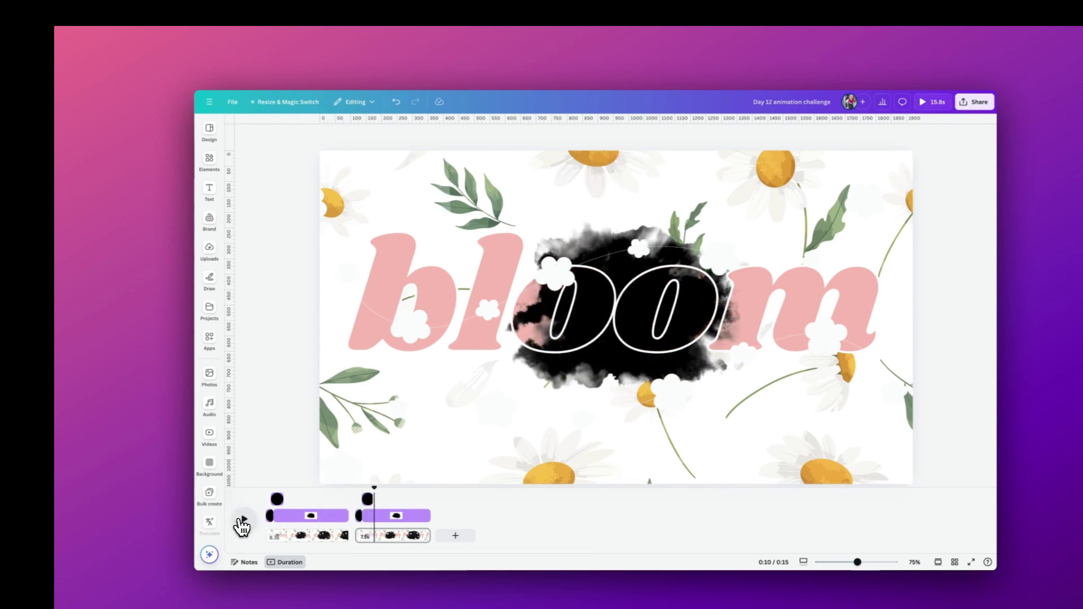
click(367, 499)
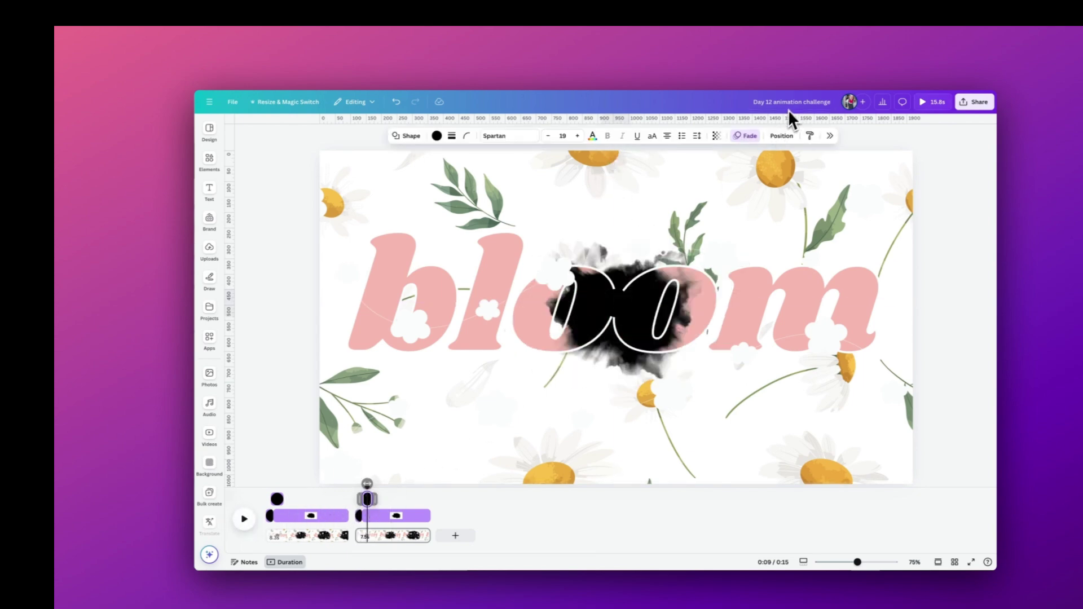
Step: Open the centre circle's Fade animation settings and replay the whole animation from the start
click(748, 136)
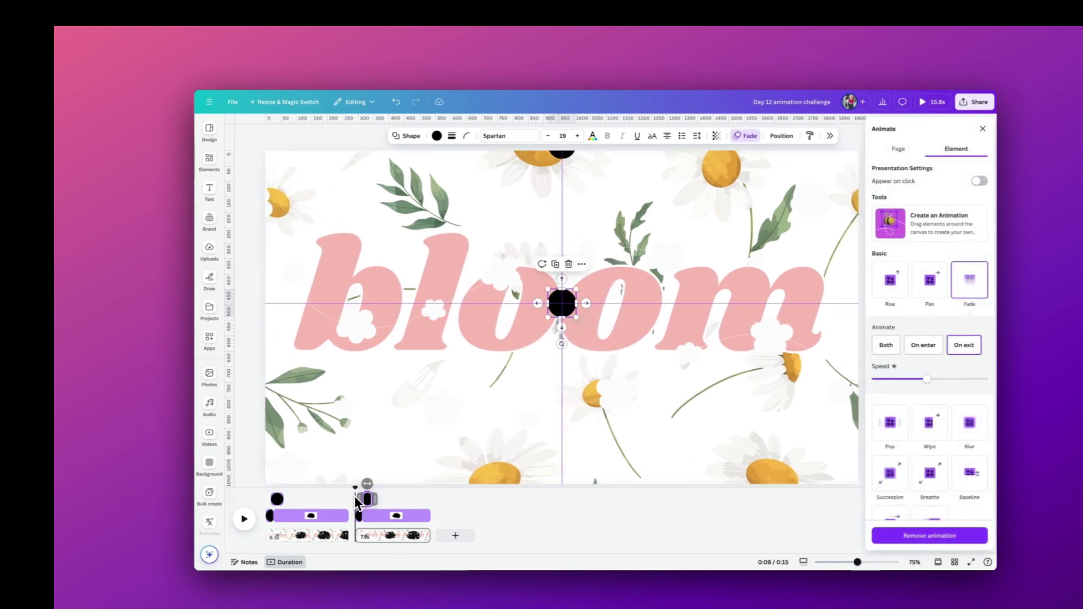
click(246, 523)
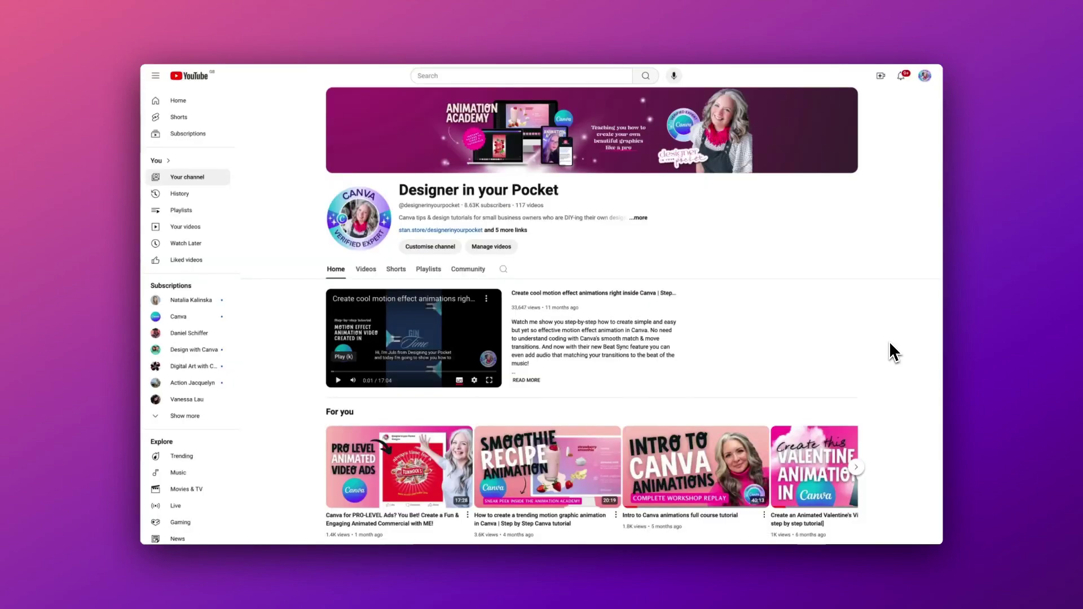
Step: Scroll down the channel Home tab and open the '30 Day Canva Animation Challenge' playlist
scroll(890, 345, down, 6)
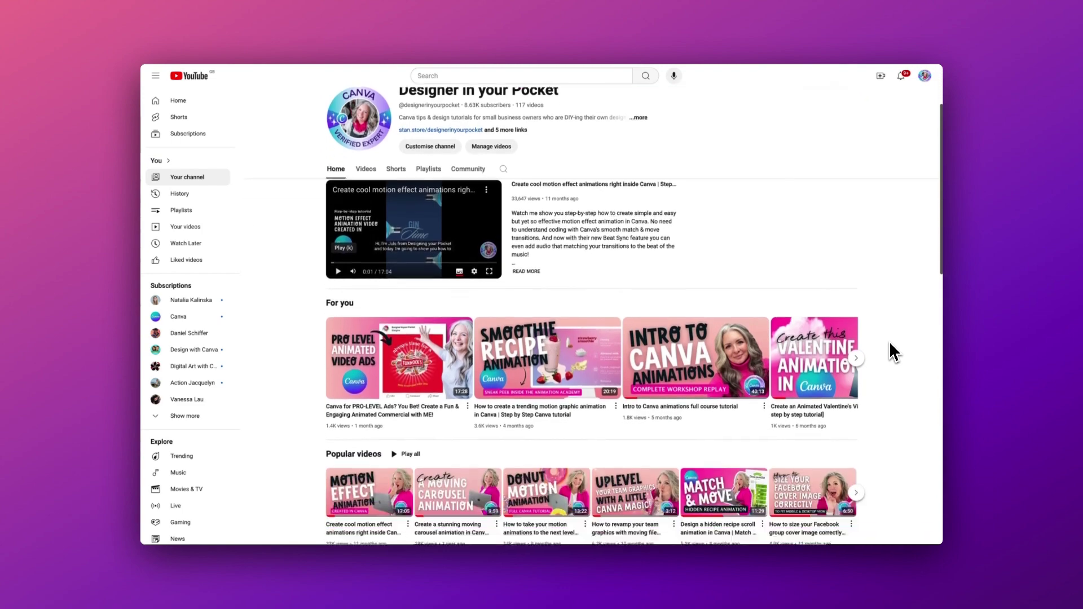
scroll(889, 341, down, 2)
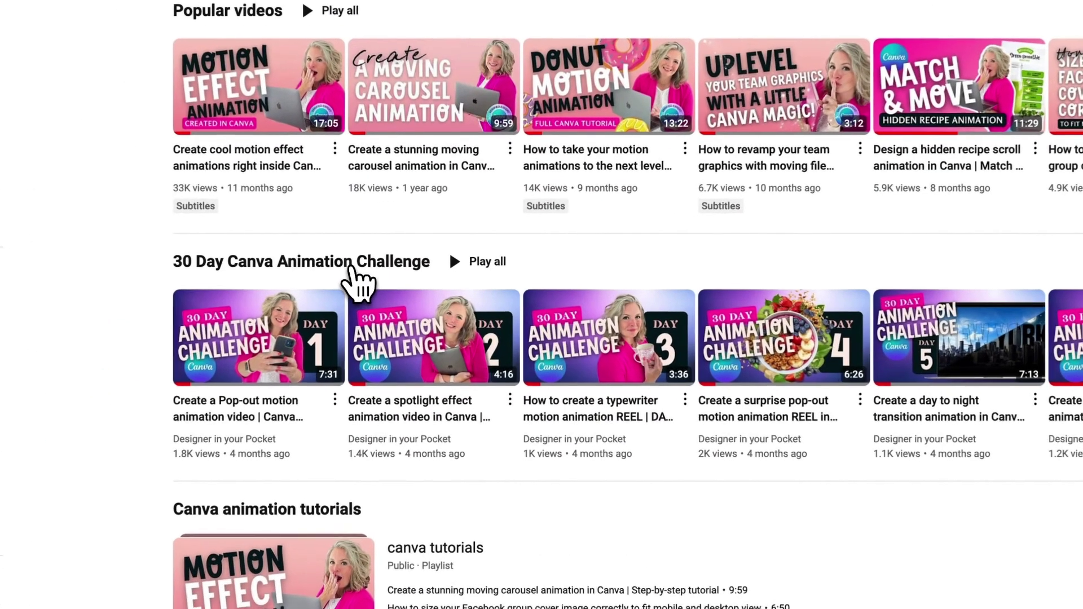
click(420, 284)
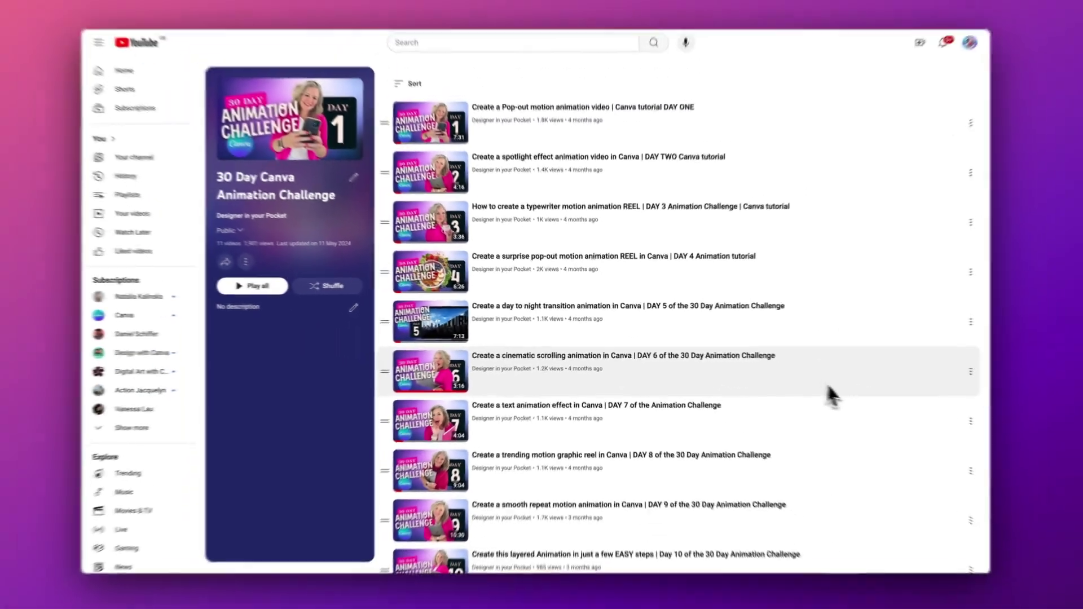